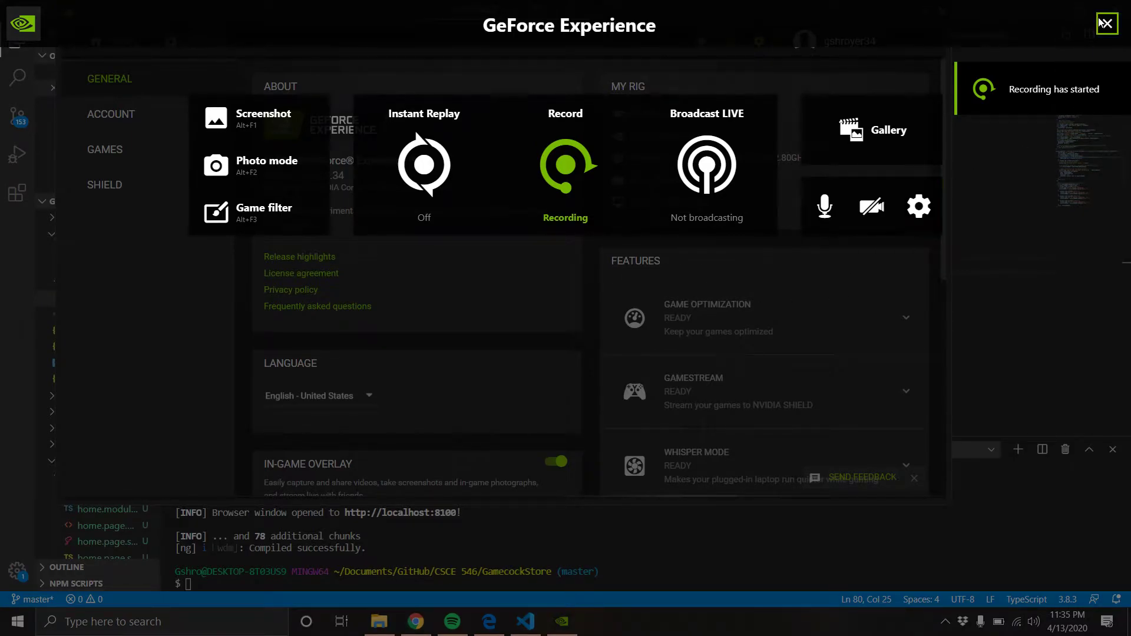
Run 'ionic serve' in the VS Code terminal so the store's Product List loads at localhost:8100
click(1107, 24)
click(483, 510)
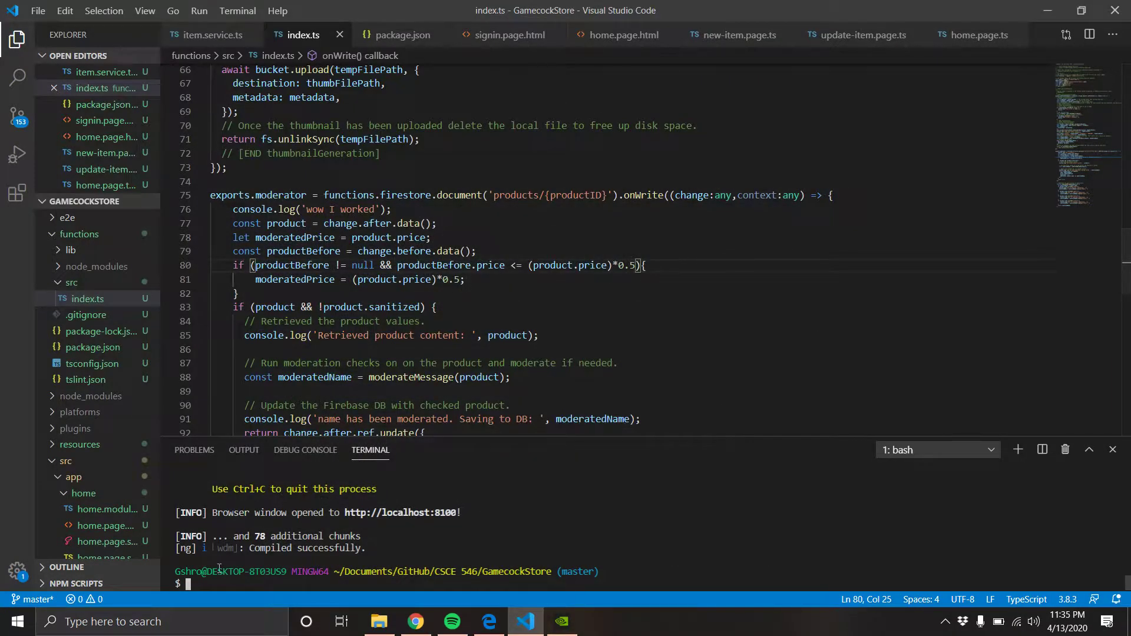
text(ionic serve)
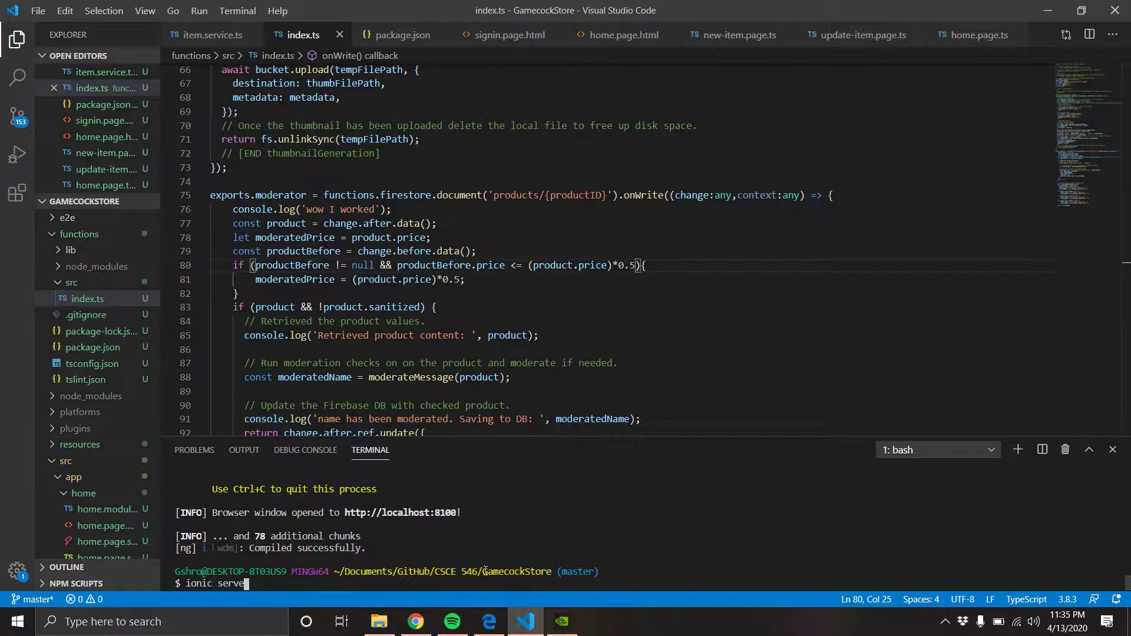
key(Return)
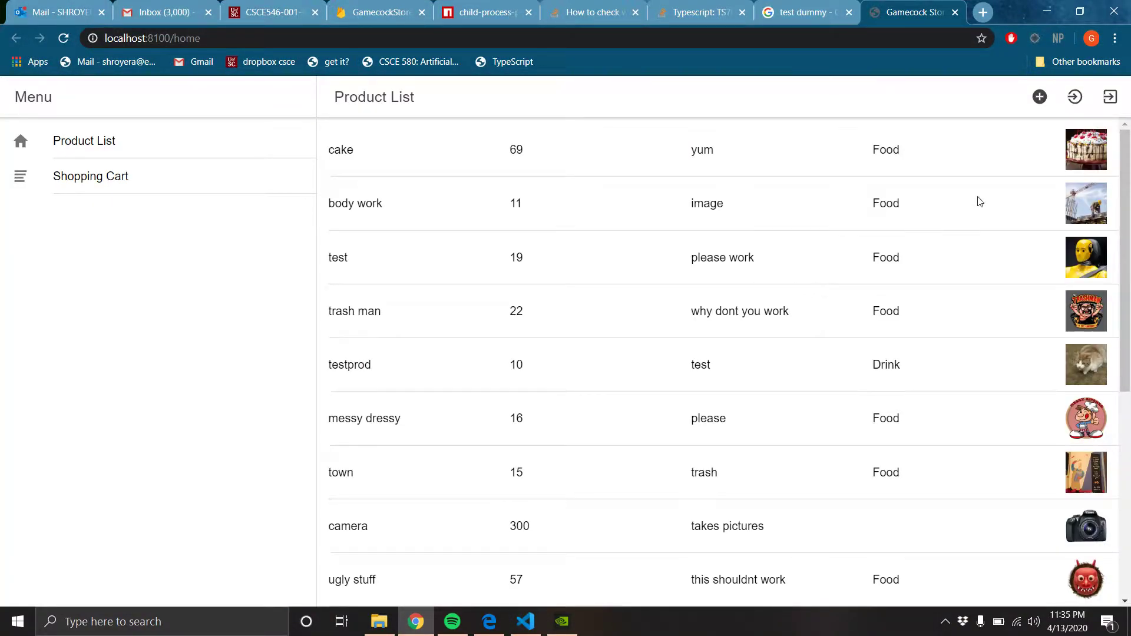
Sign in to the store with the account email, fixing a comma typo, and the account password
click(1075, 97)
click(541, 160)
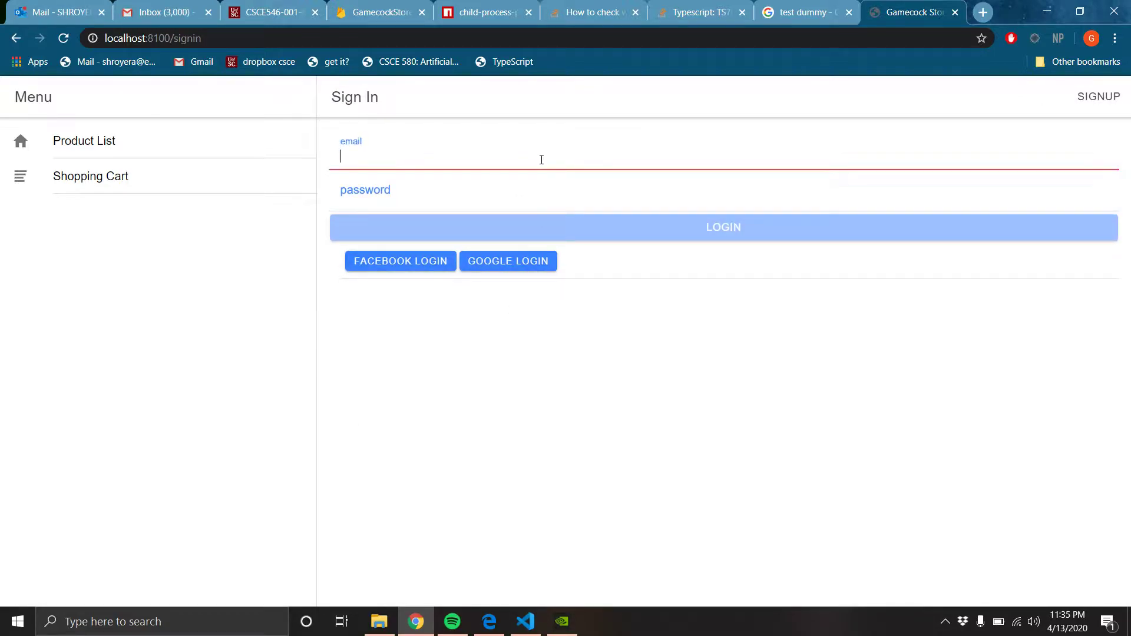
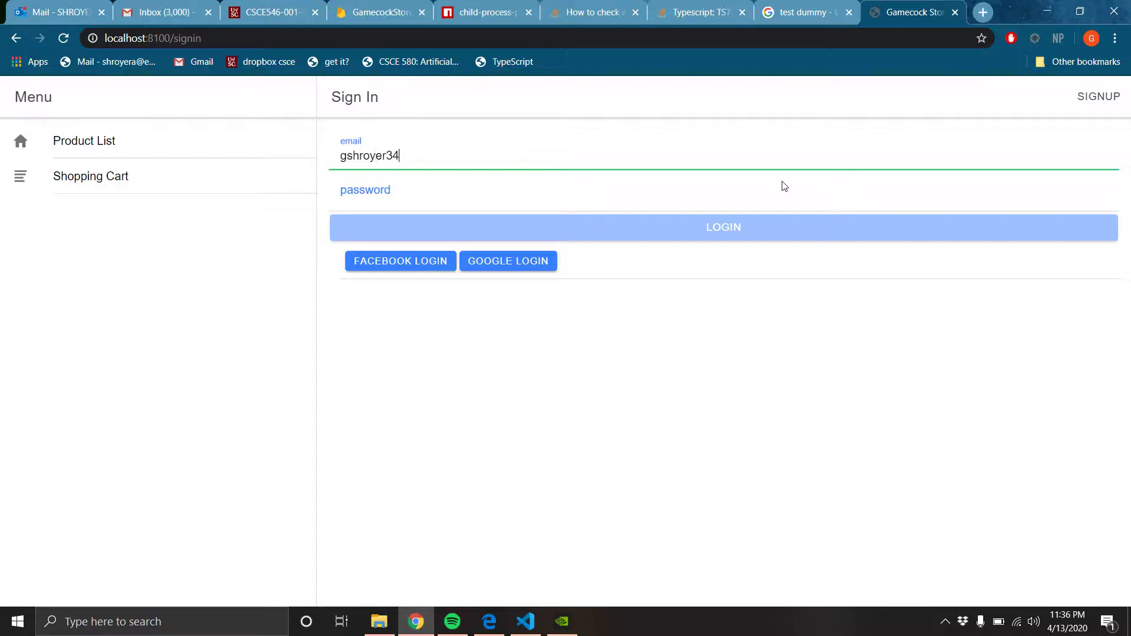
key(Tab)
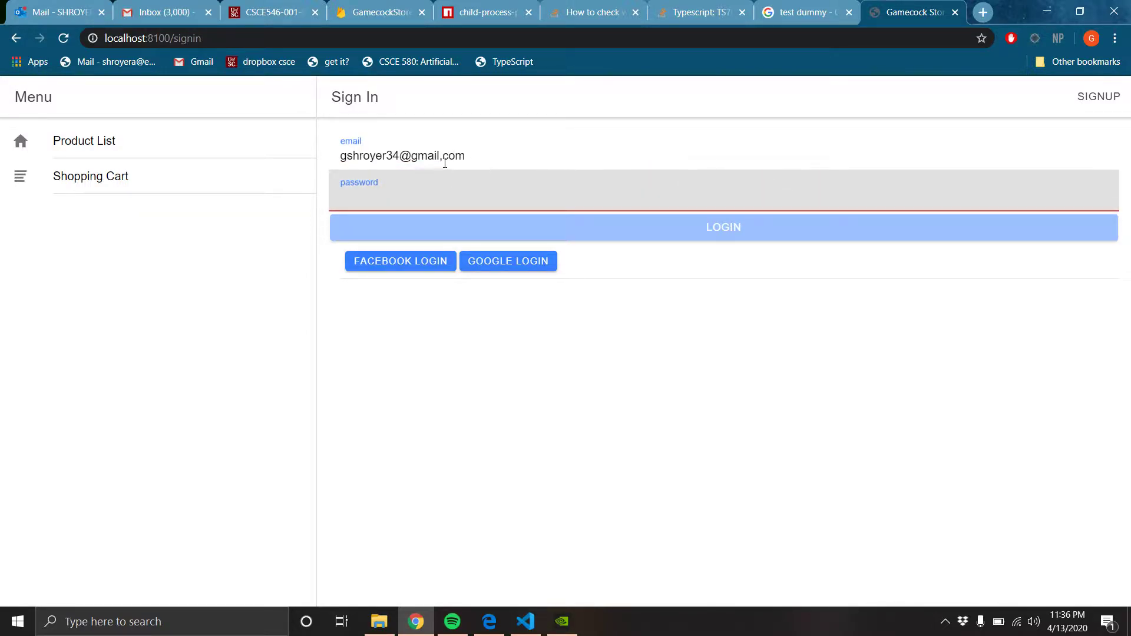
click(445, 157)
key(BackSpace)
text(.)
key(Tab)
text(password)
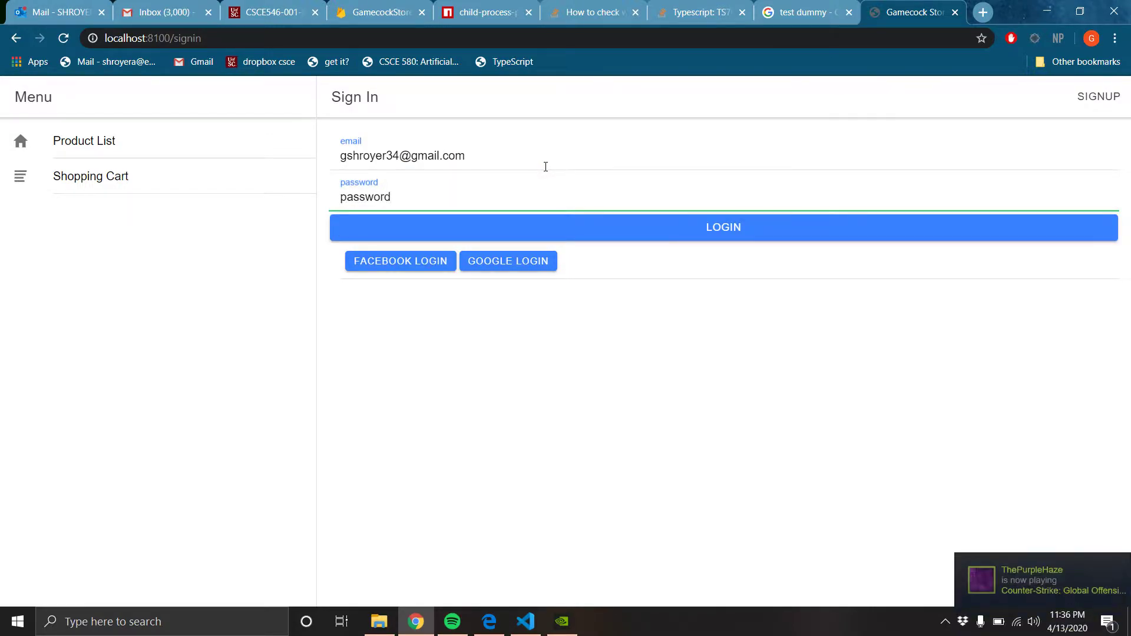
click(701, 228)
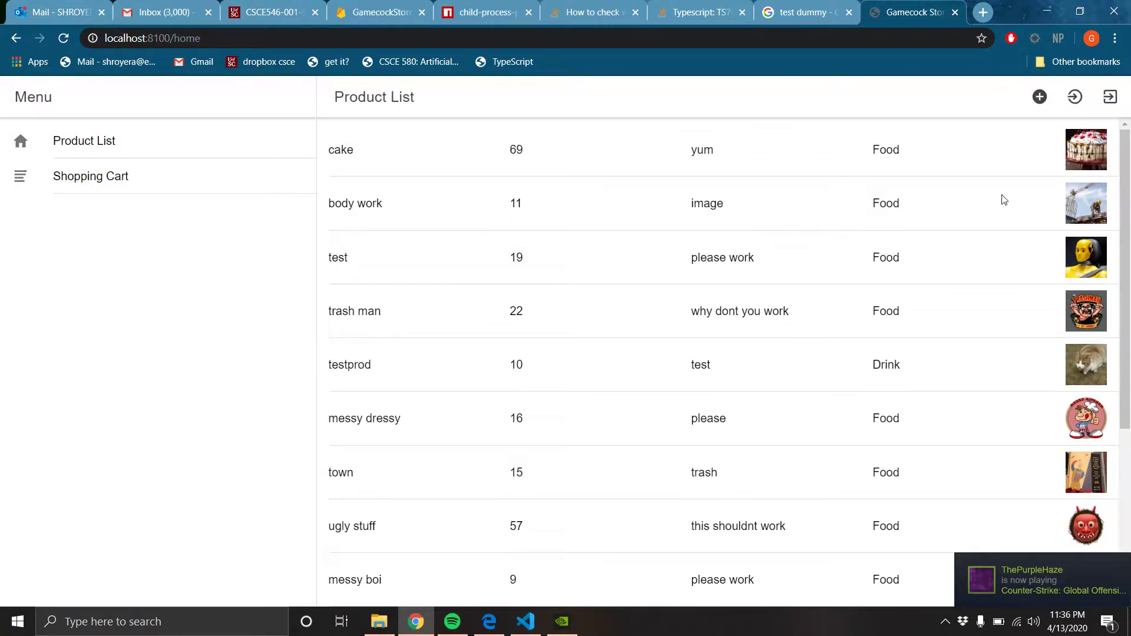
Start a new product with name 'body crash', description 'test1111' and price 66
click(1040, 97)
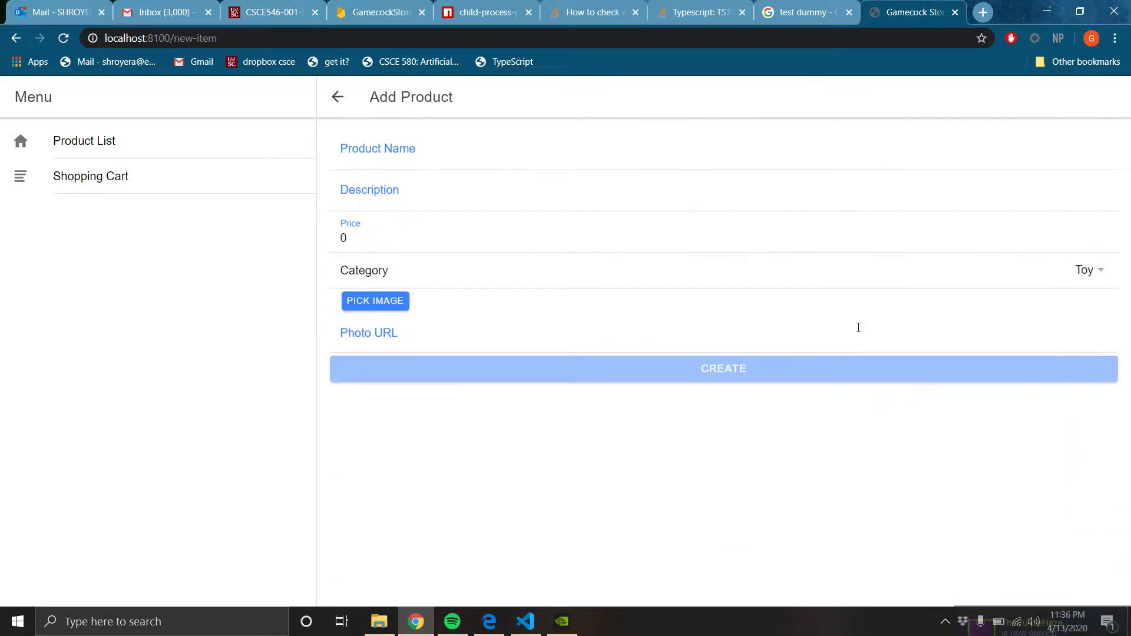
click(466, 164)
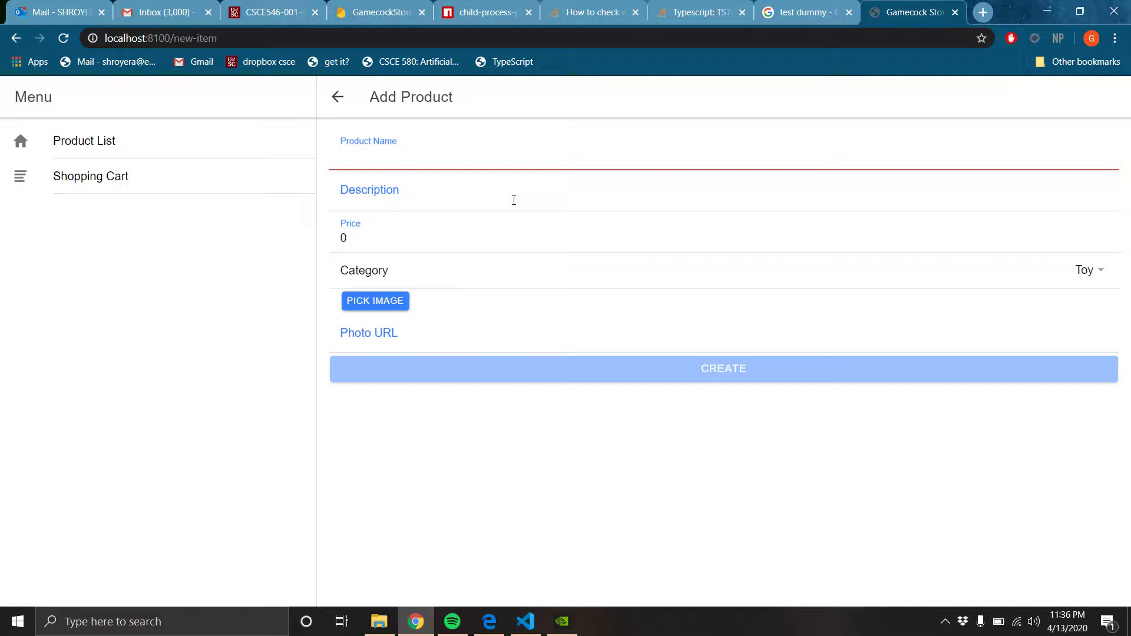
text(body crash)
click(391, 200)
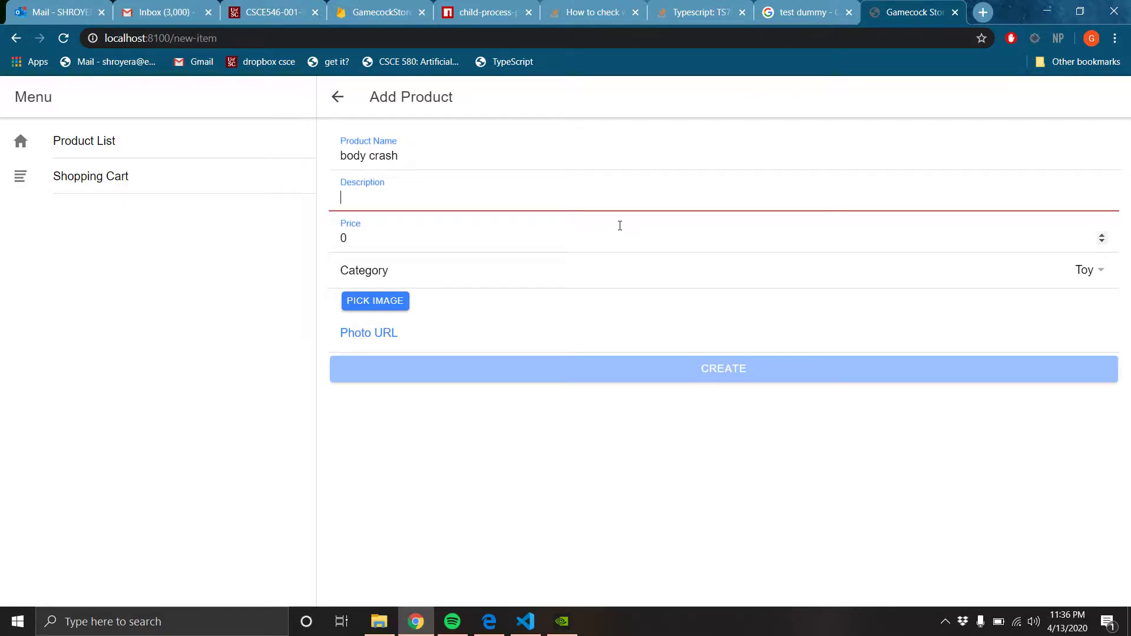
text(test1111)
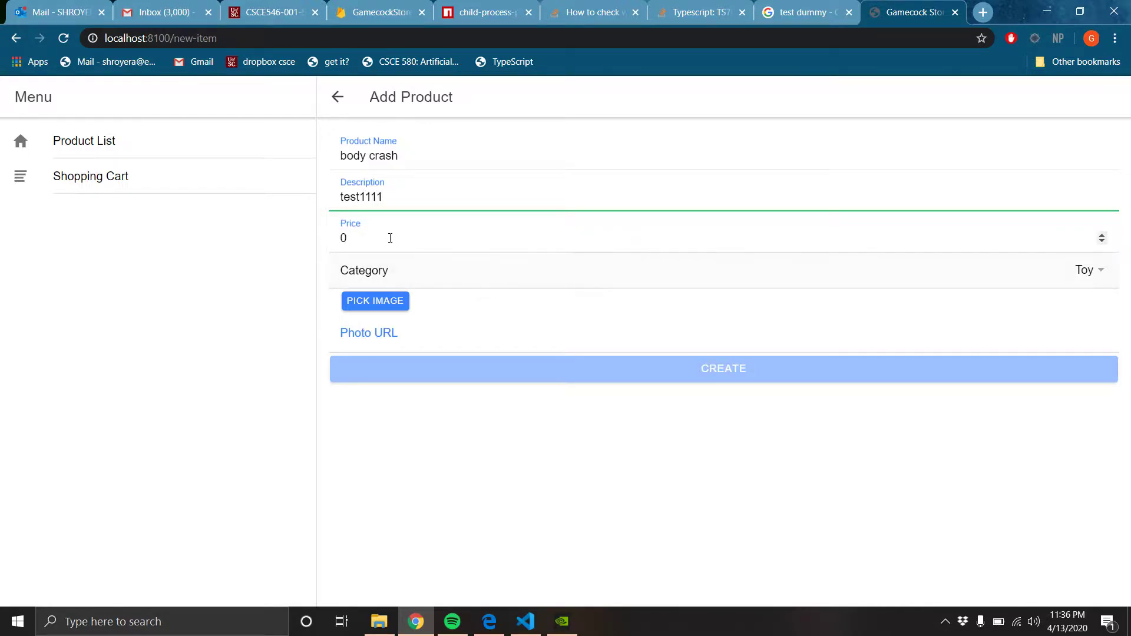
key(Tab)
text(66)
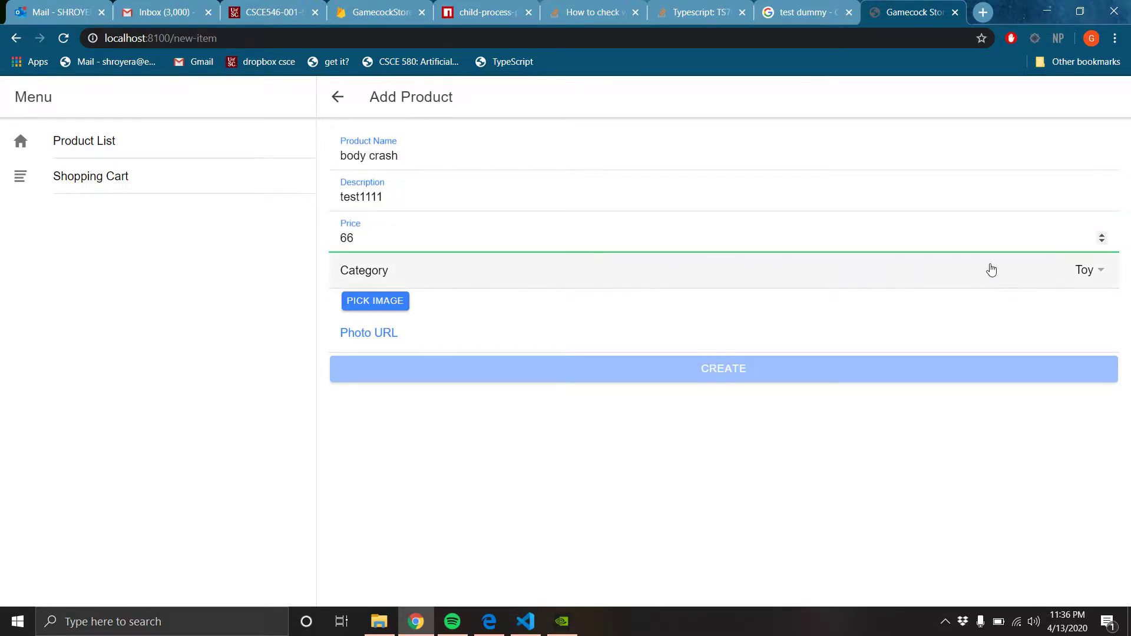
Set the product category to Food
click(1083, 276)
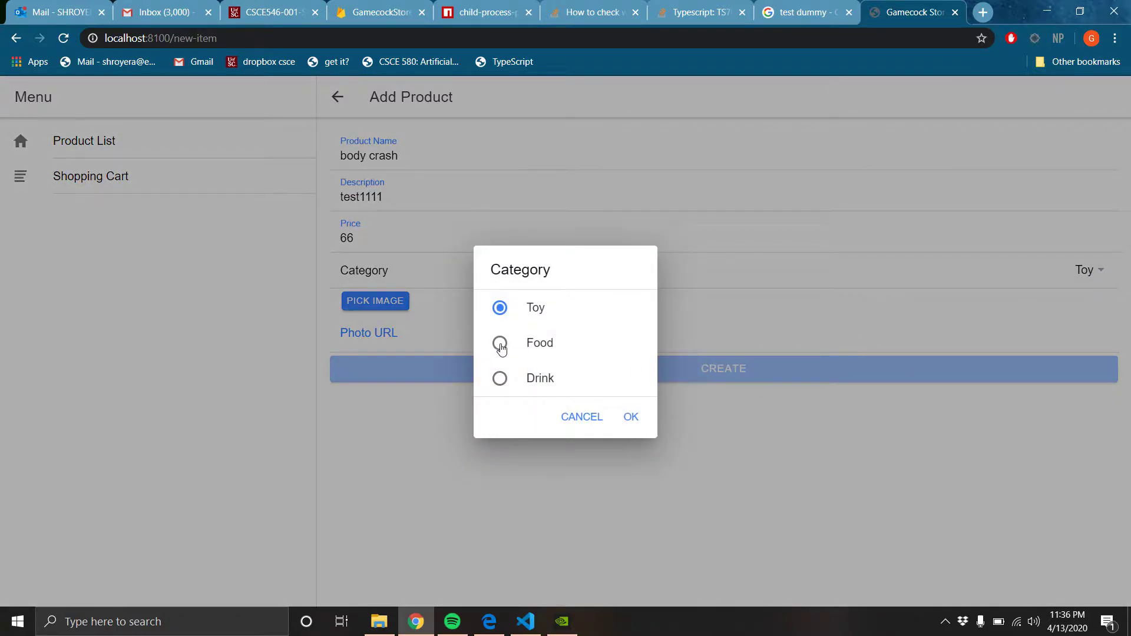
click(500, 342)
click(629, 417)
click(385, 335)
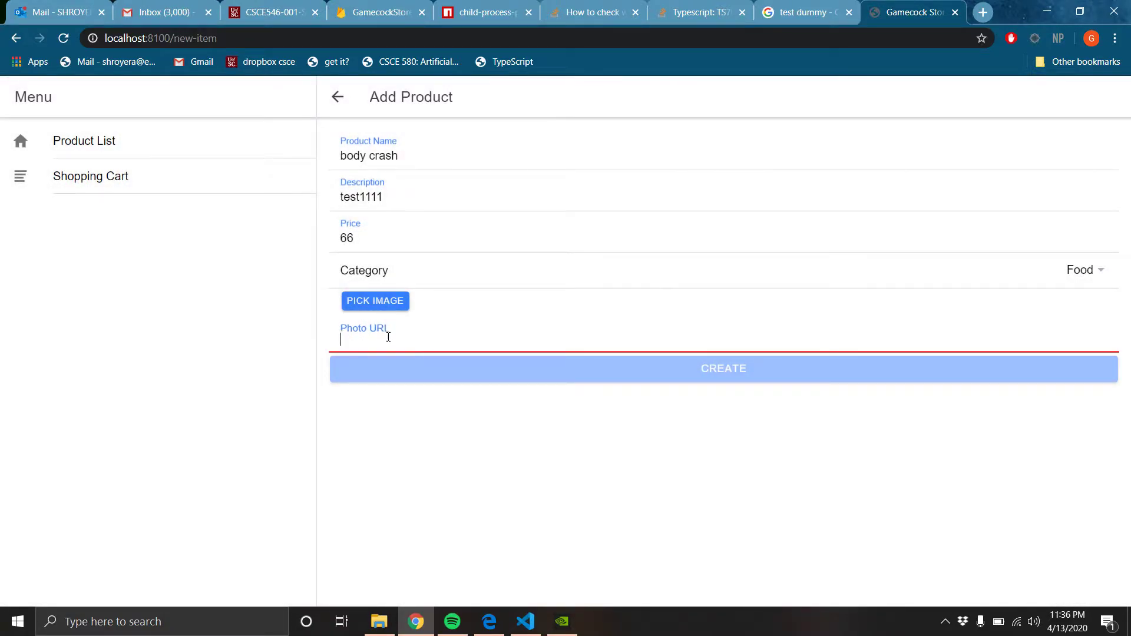
Copy the seated yellow crash test dummy image's address from Google Images, then return to the store
click(804, 12)
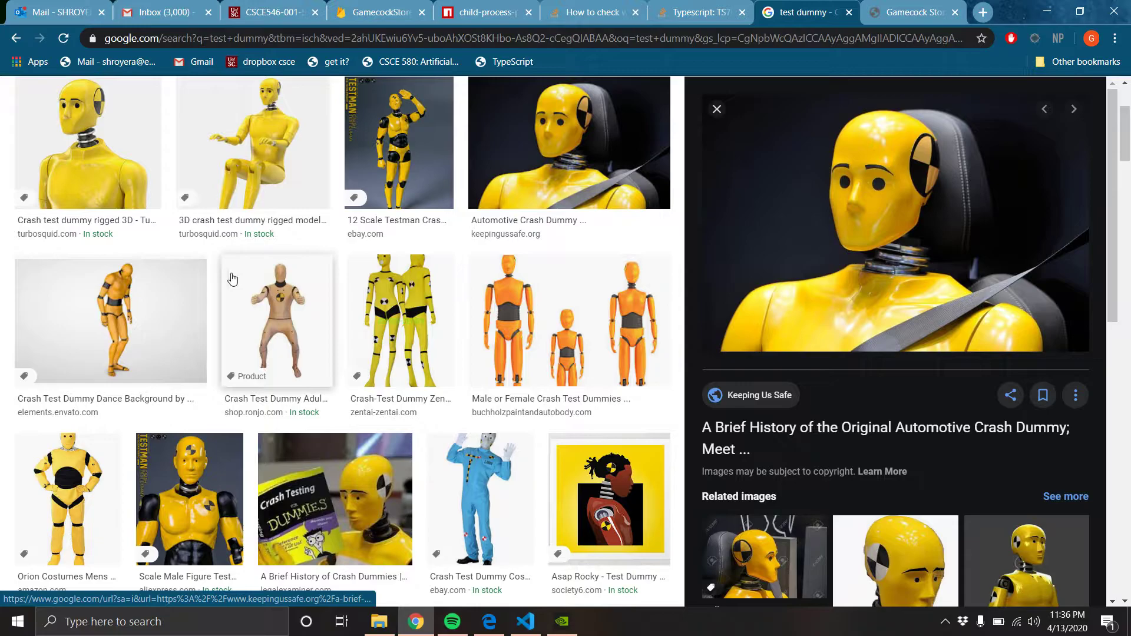
scroll(140, 354, down, 1)
scroll(140, 354, up, 1)
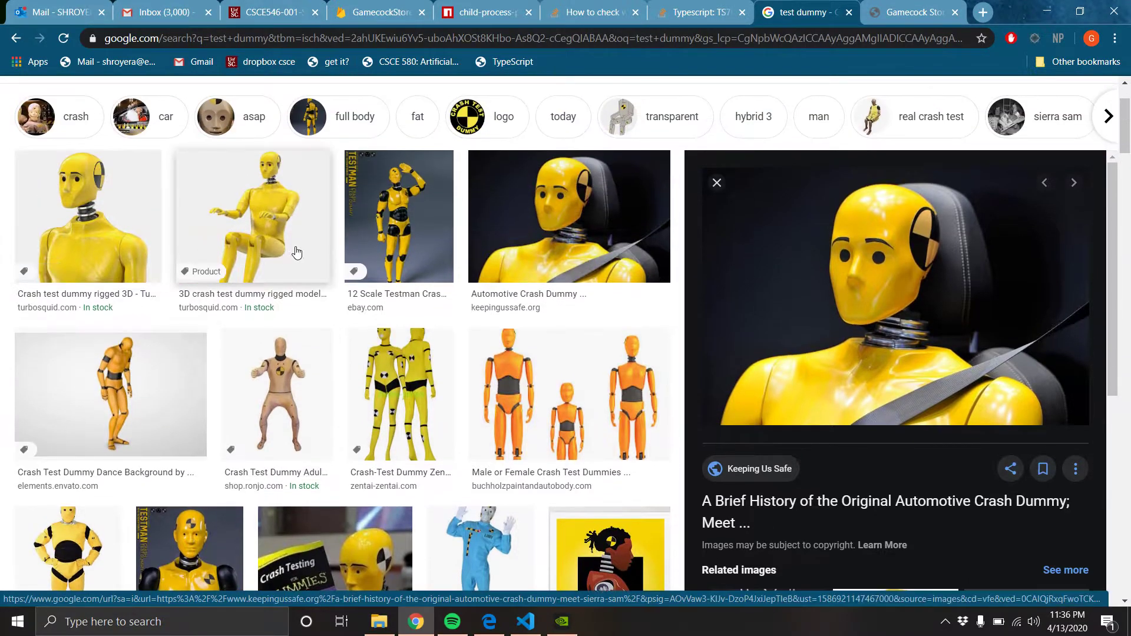
click(260, 202)
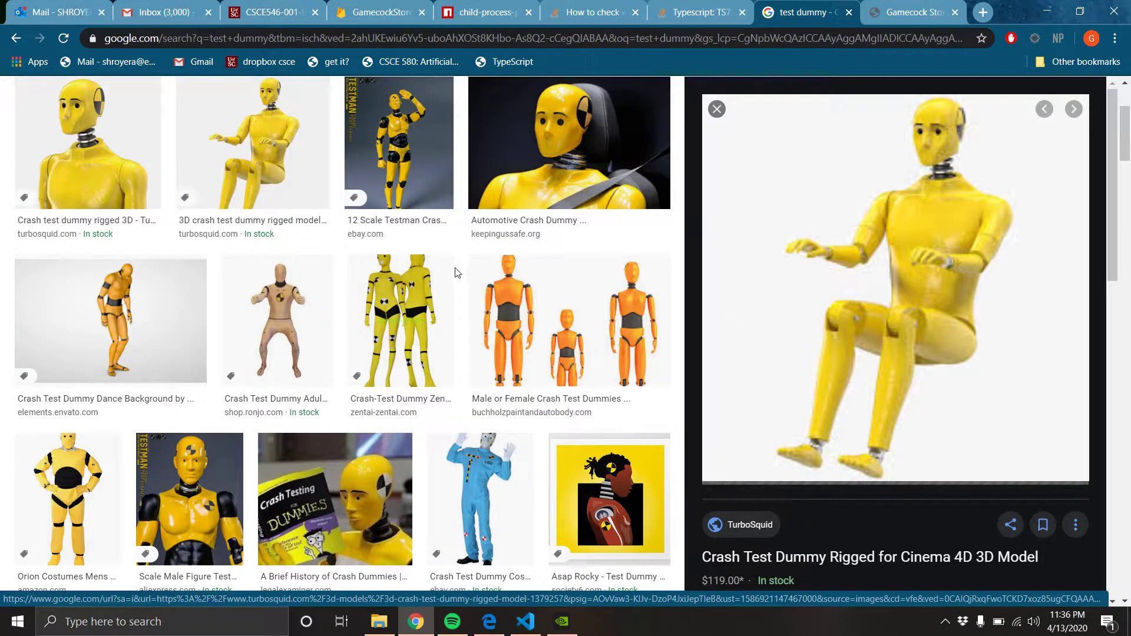
right_click(907, 283)
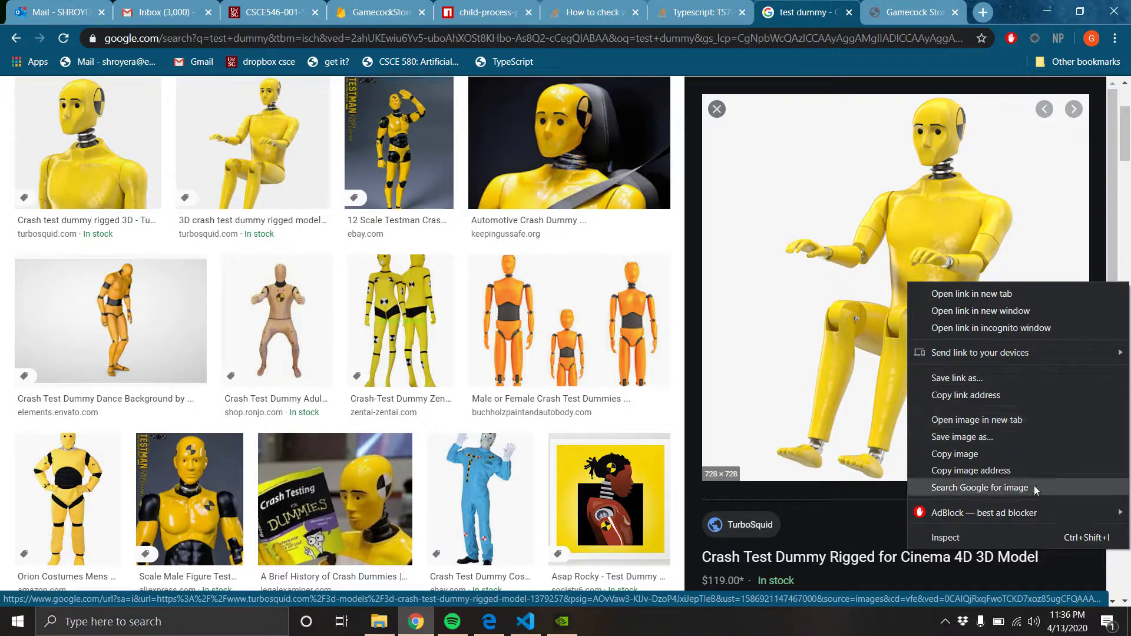
click(989, 470)
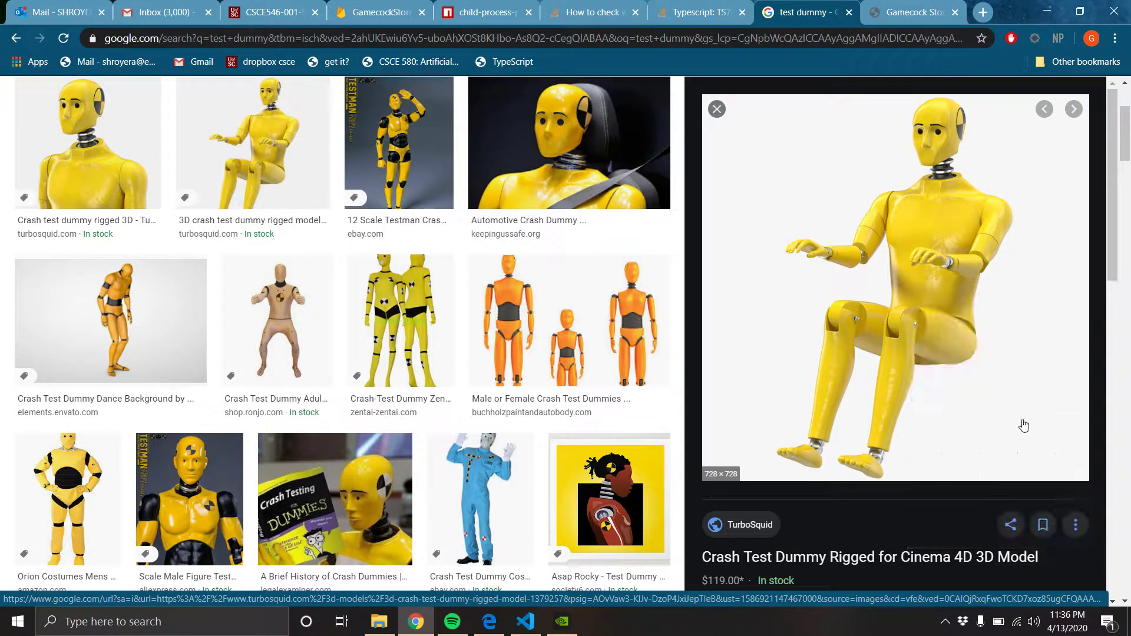
click(910, 12)
Paste the dummy image URL as the photo, create the product, and open the 'crash' product's details
key(ctrl+v)
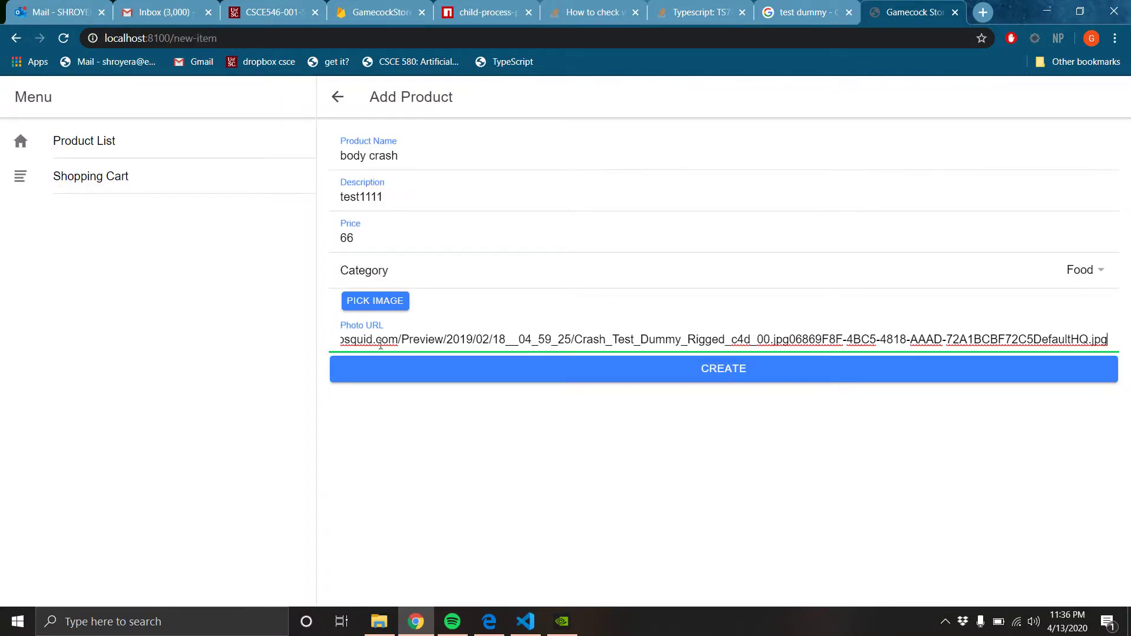
click(765, 370)
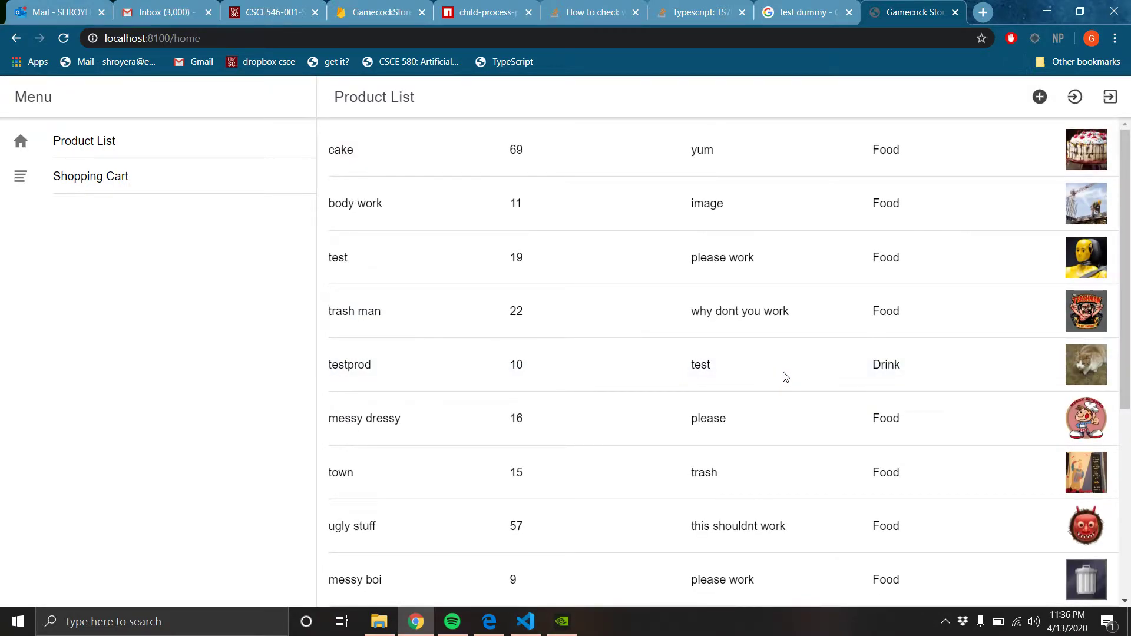
scroll(872, 361, down, 5)
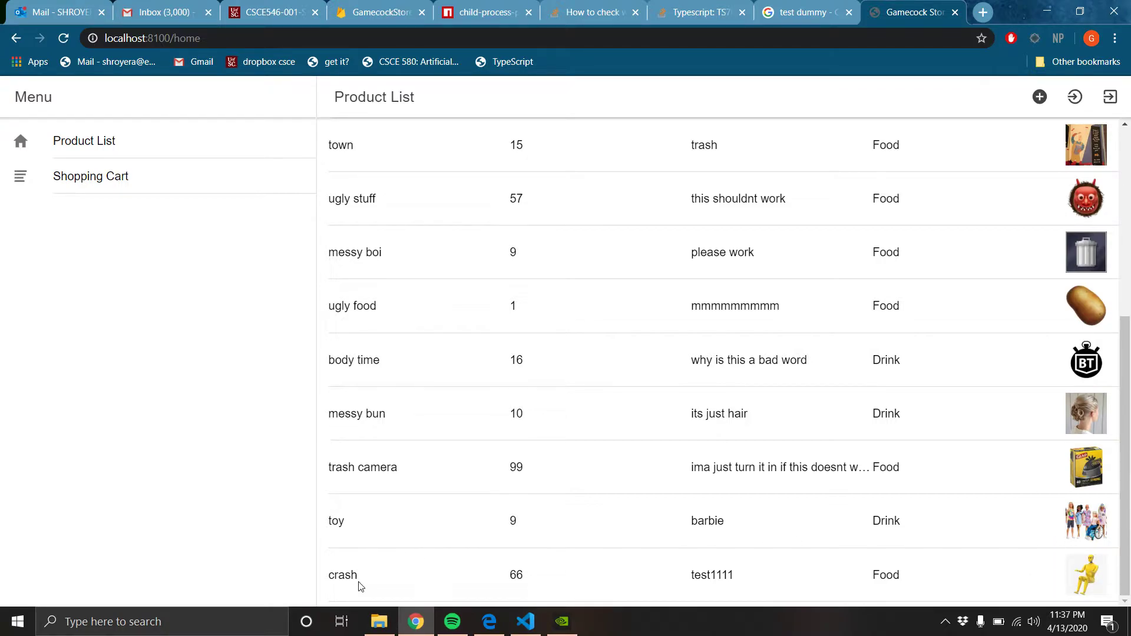
click(334, 581)
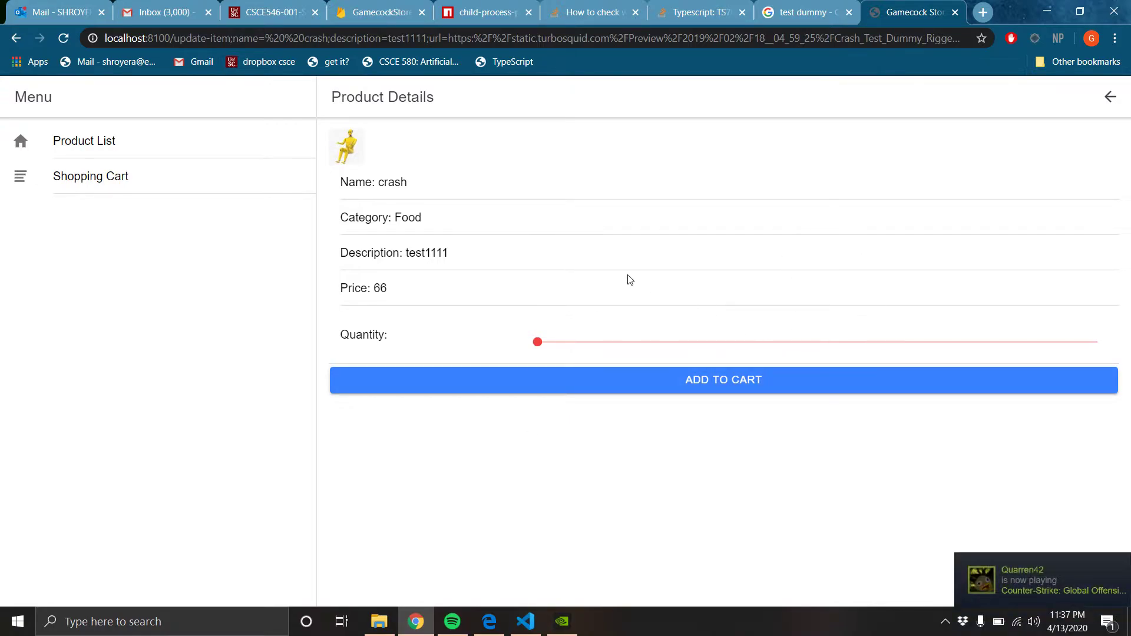
Glance at the homework PDF, then return to index.ts in the code editor
click(527, 625)
click(489, 622)
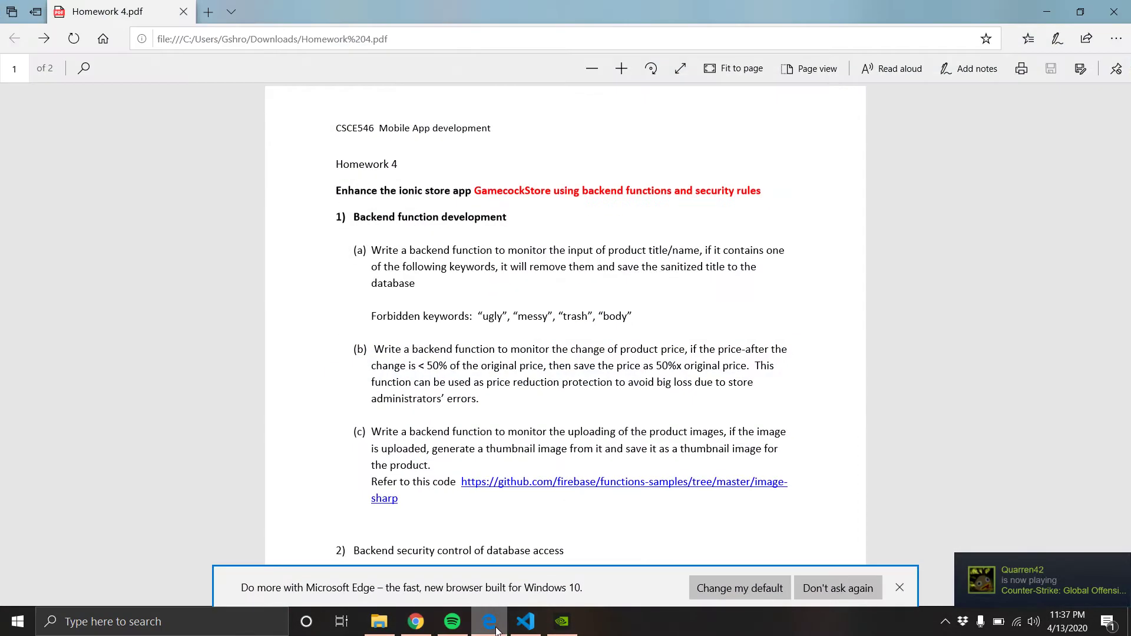
scroll(659, 271, down, 3)
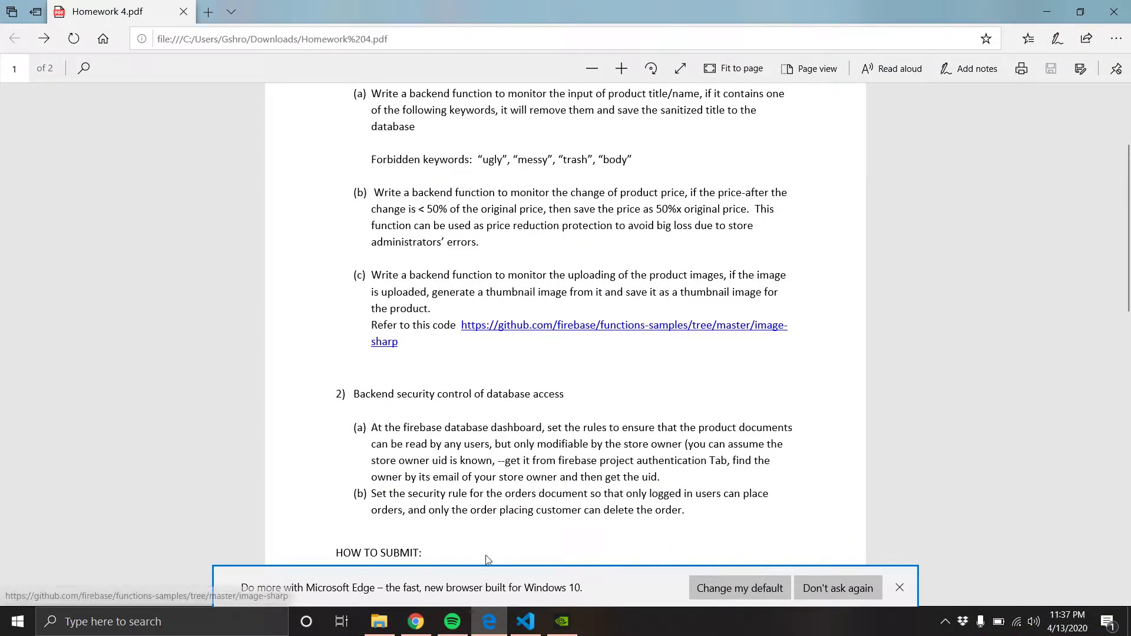
click(525, 621)
Highlight the price-protection check on lines 80–82 of the moderator function, then return to the browser
scroll(464, 382, down, 4)
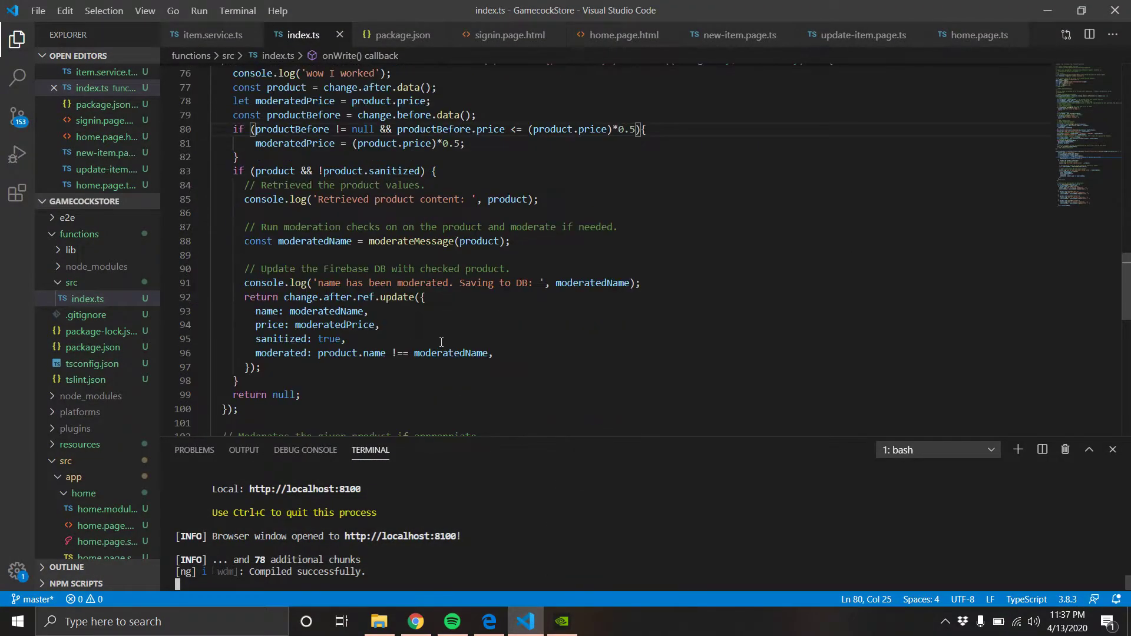
scroll(447, 340, up, 2)
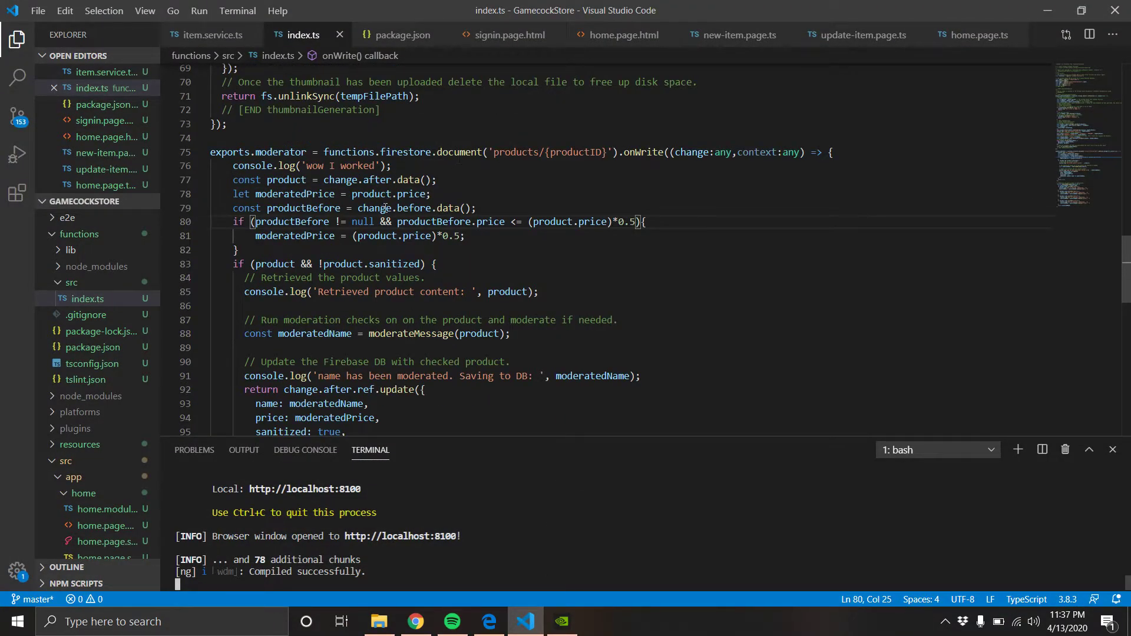
scroll(288, 241, down, 1)
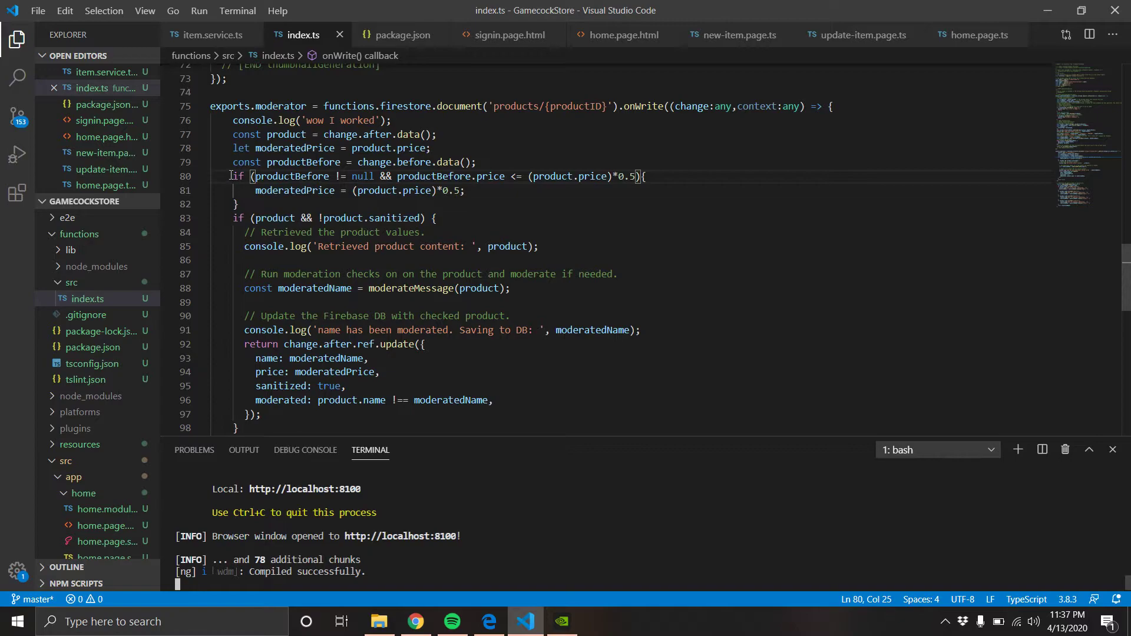
drag(232, 176, 253, 209)
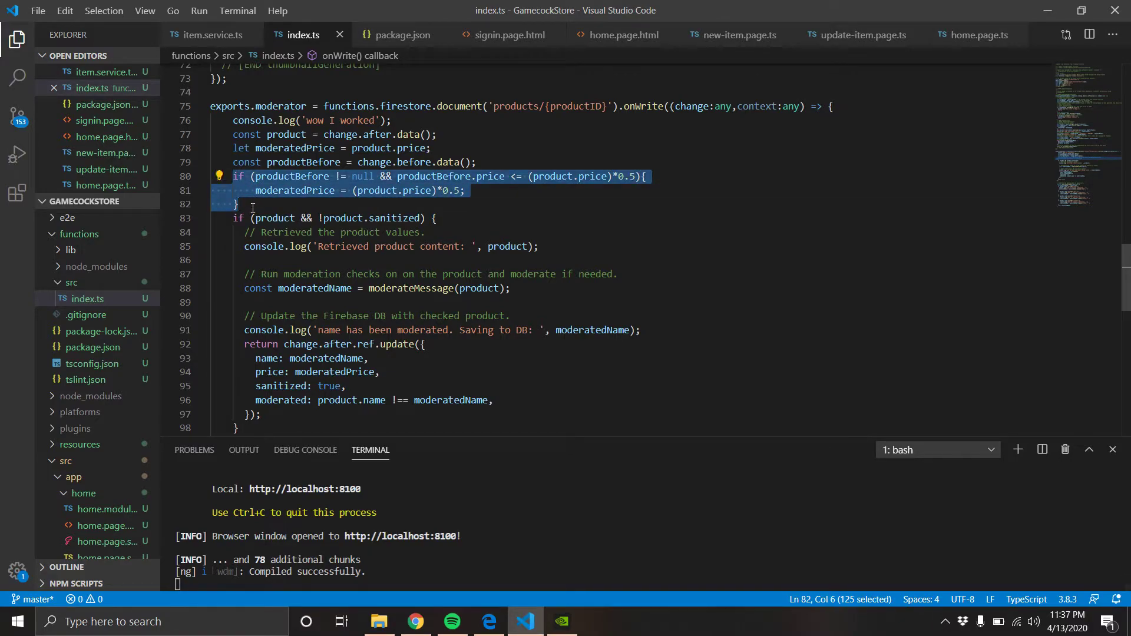
click(254, 205)
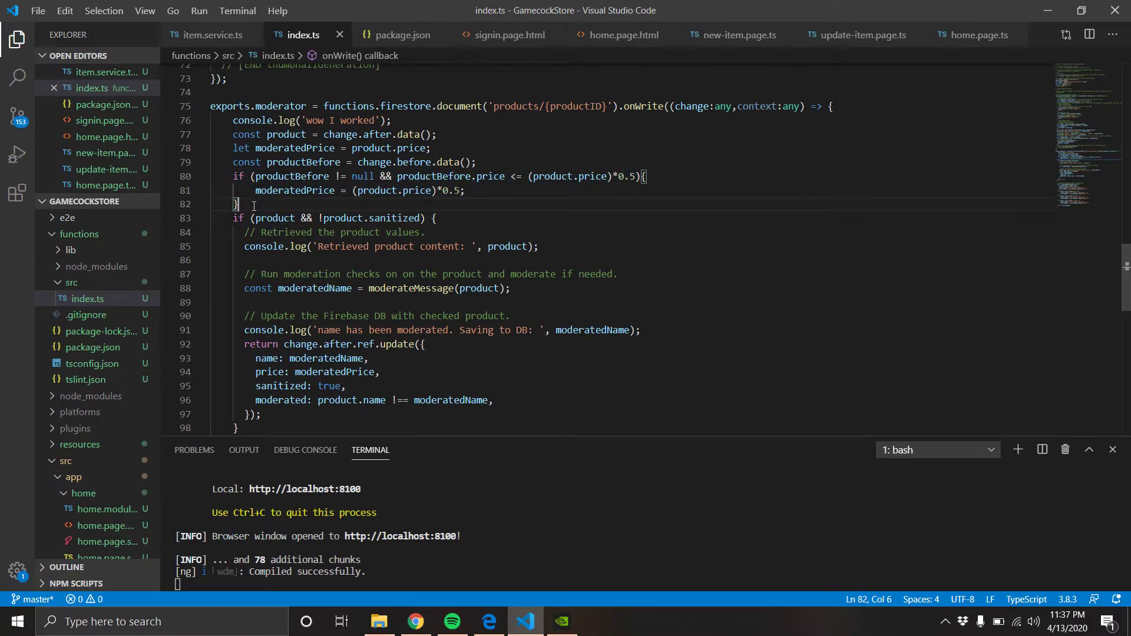
click(419, 625)
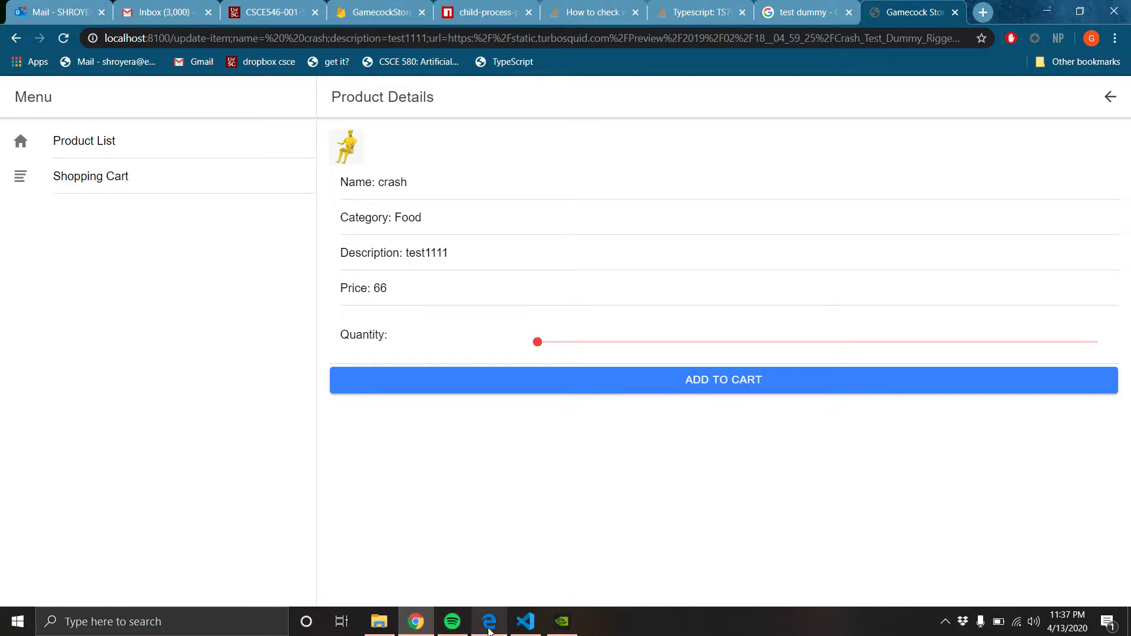
Check the homework PDF, then load the latest Firebase function logs showing 'body crash' saved as 'crash'
mouse_move(488, 633)
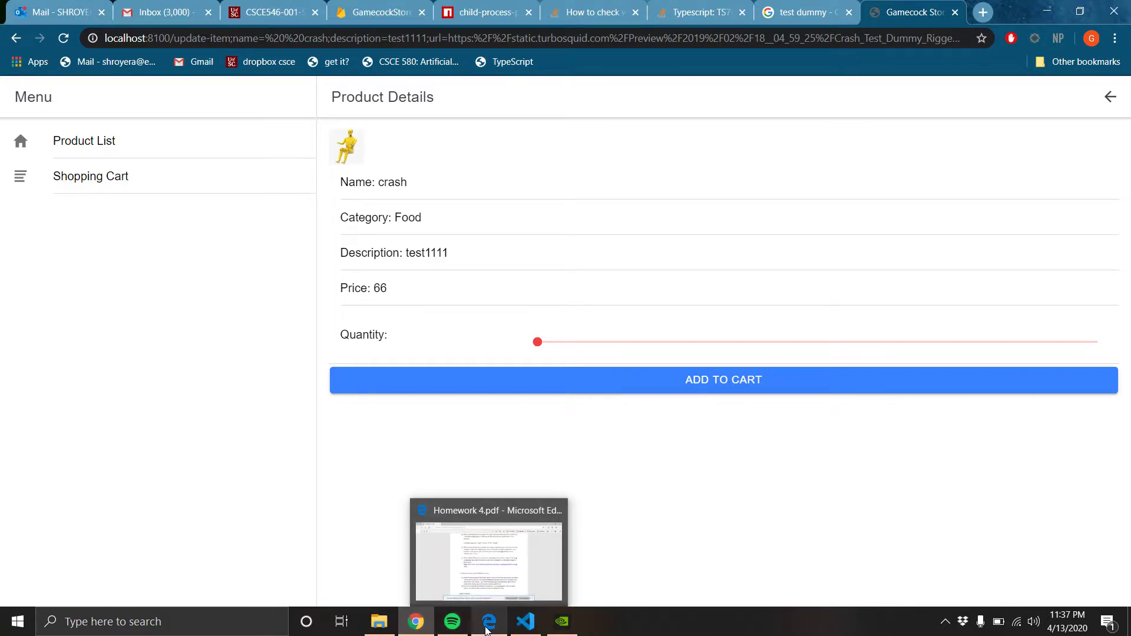
click(489, 624)
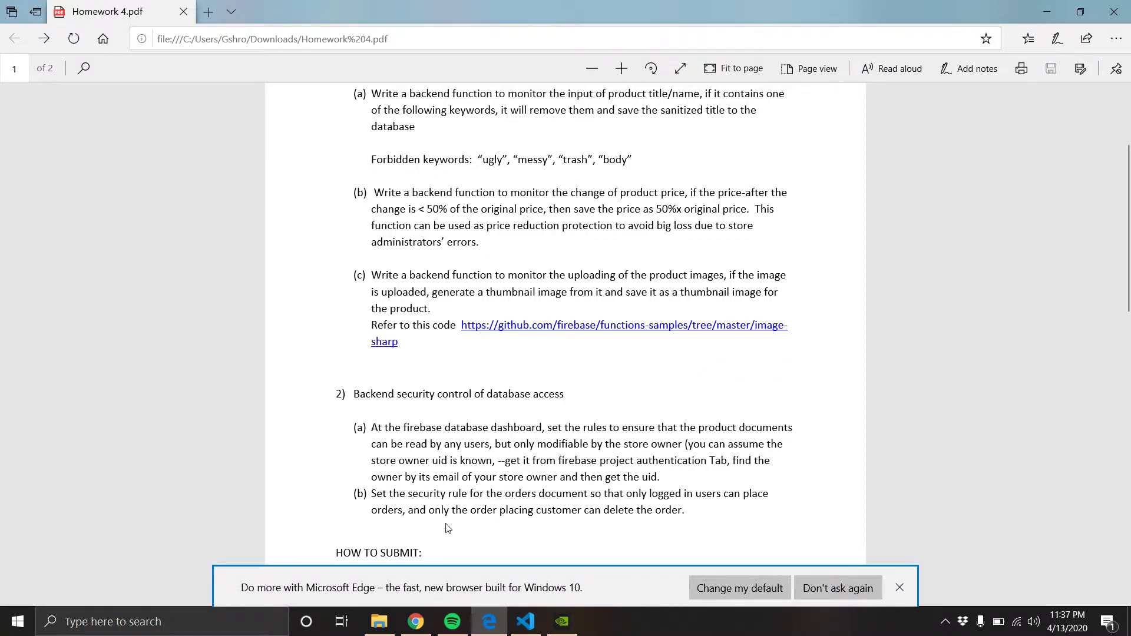
click(426, 631)
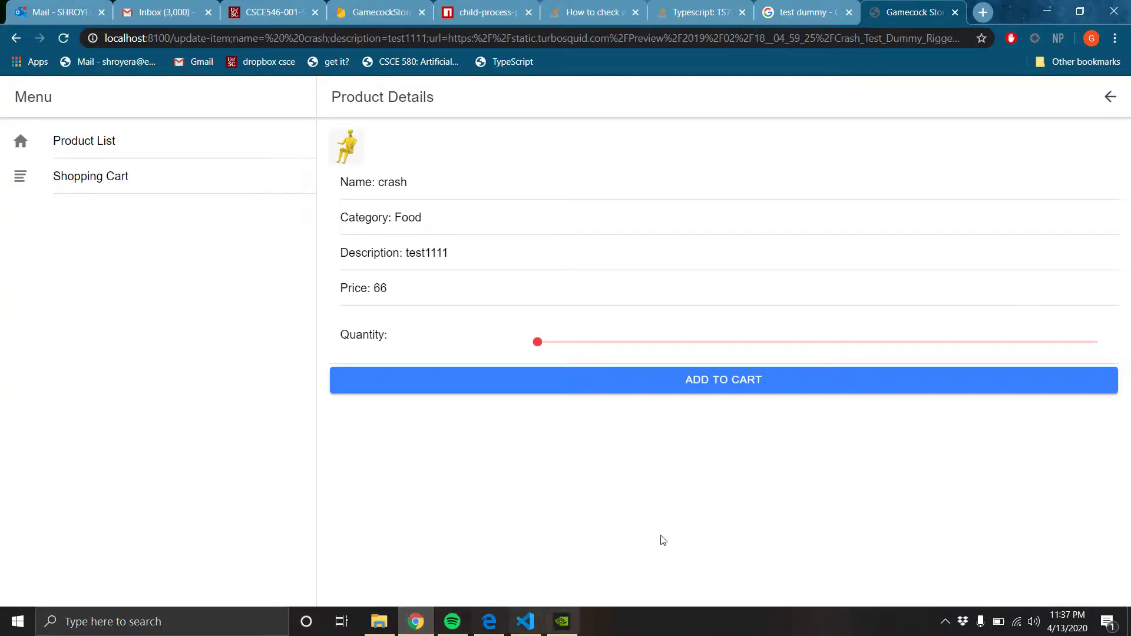
click(380, 6)
click(1033, 234)
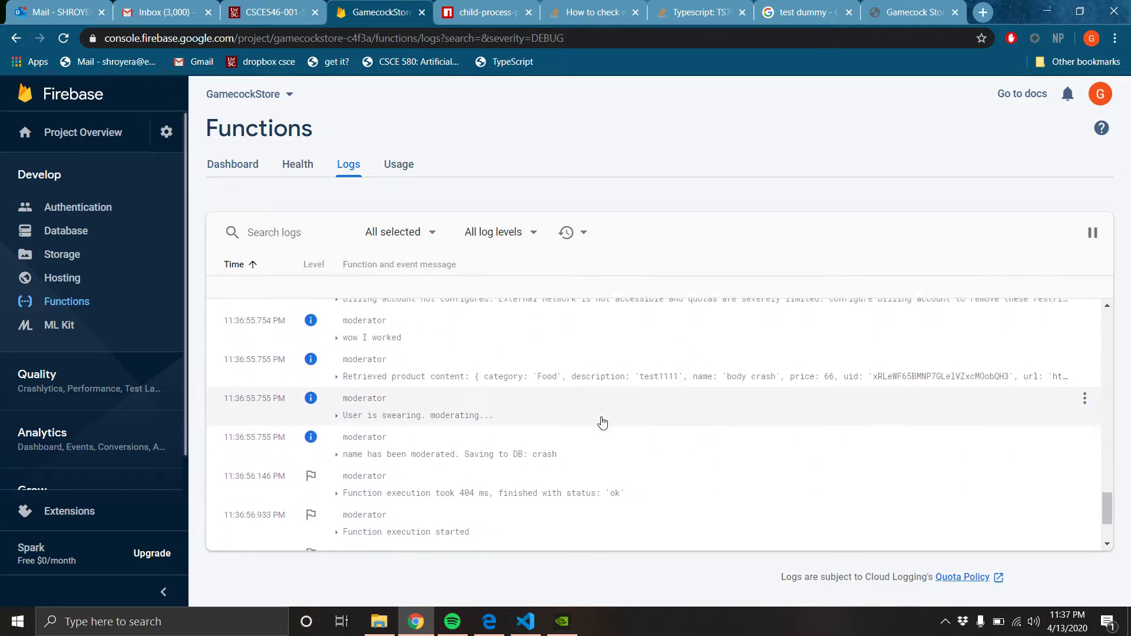
Scroll through the exports.moderator function in index.ts, then show the homework PDF's security-rules section
click(524, 624)
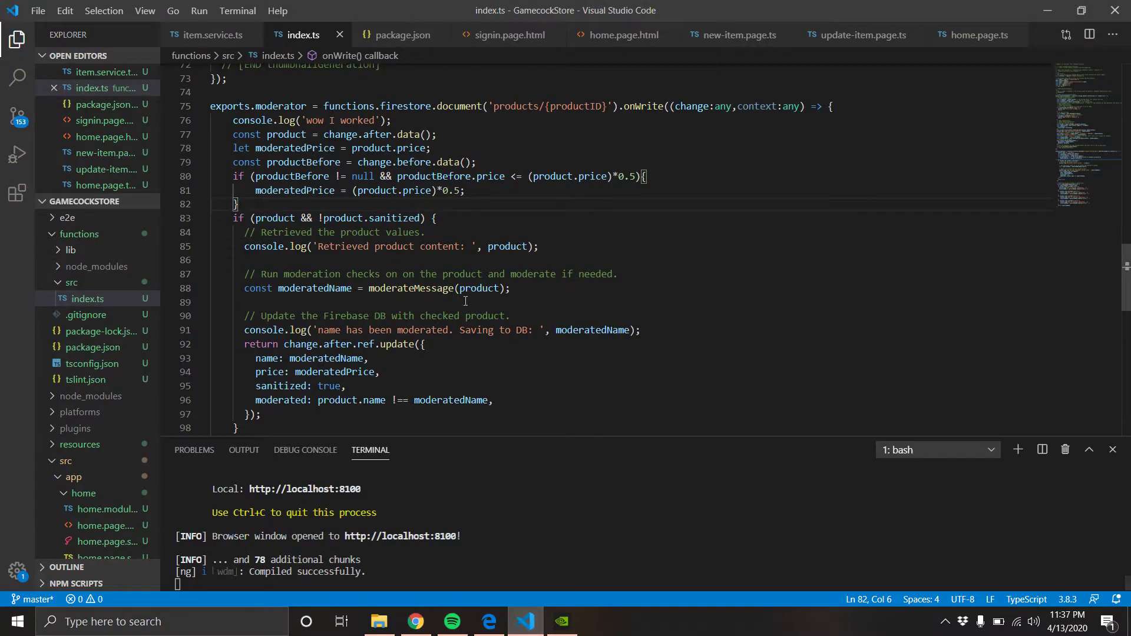
scroll(426, 270, up, 4)
scroll(426, 270, up, 13)
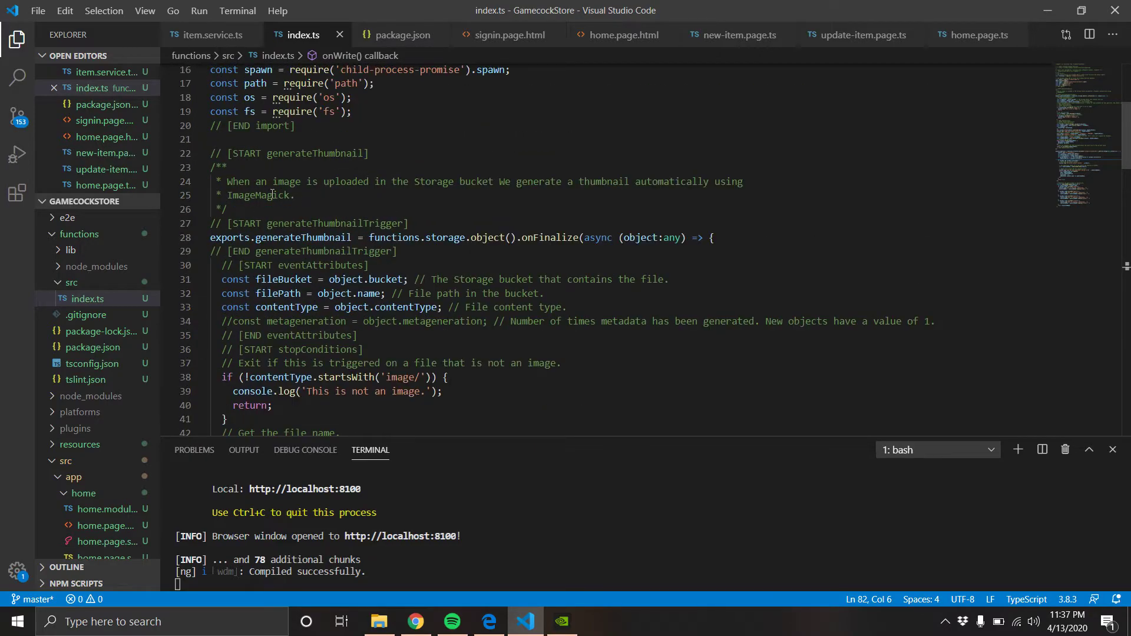
scroll(405, 231, down, 20)
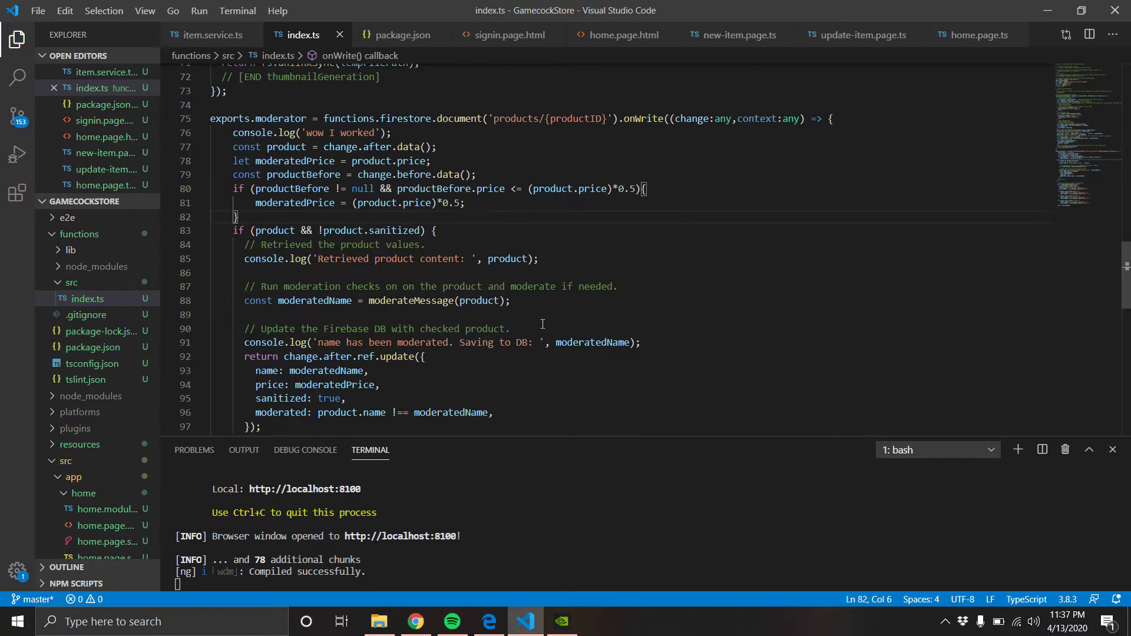
scroll(560, 328, down, 1)
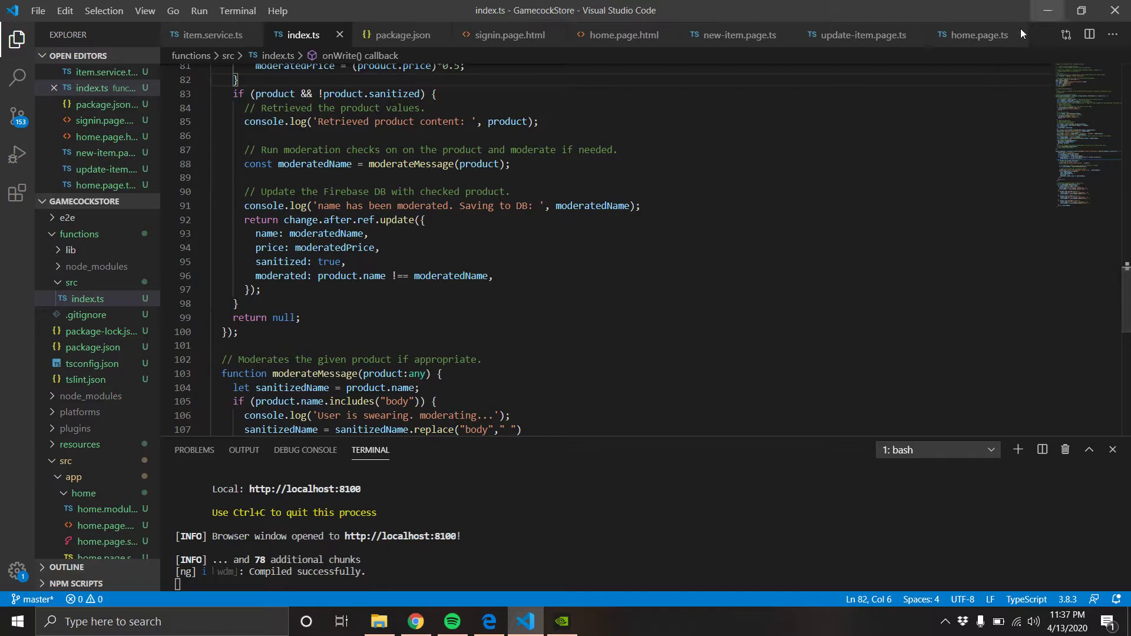
click(489, 621)
Return to the Firebase function logs and scroll up to the 11:26:10 run saving 'trash test' as 'test'
scroll(479, 460, down, 1)
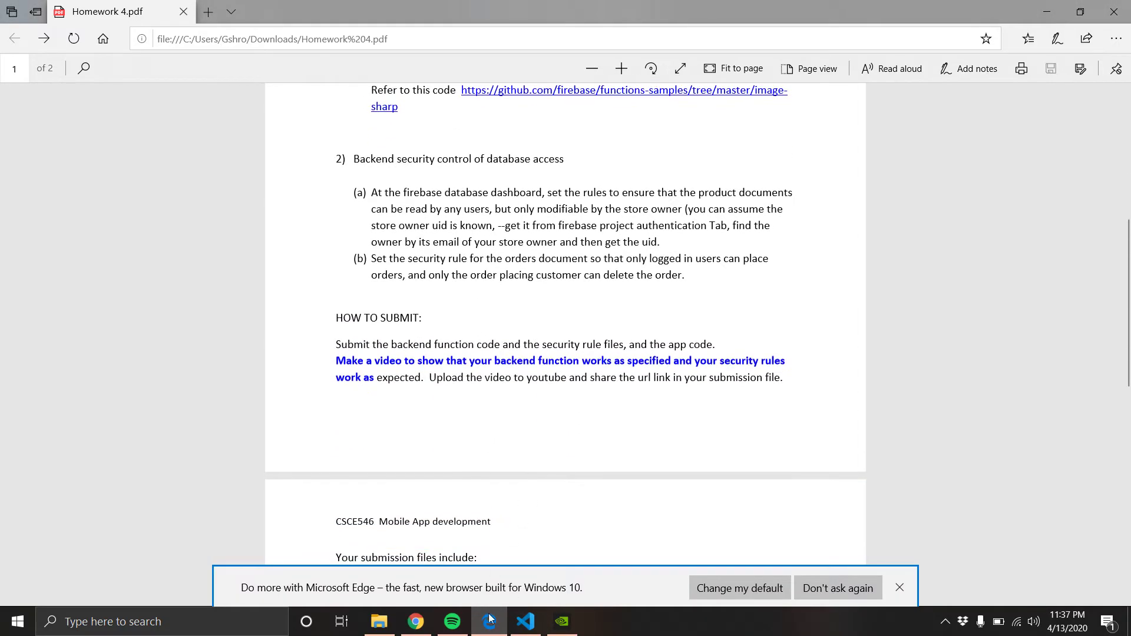
click(415, 621)
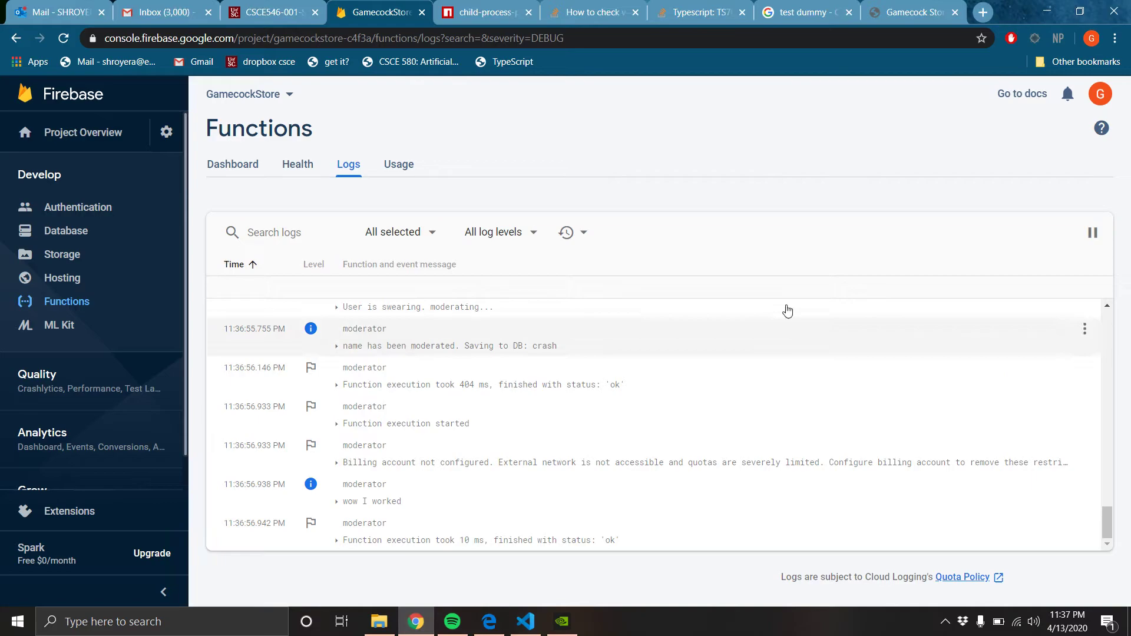
scroll(507, 356, up, 4)
scroll(477, 432, up, 5)
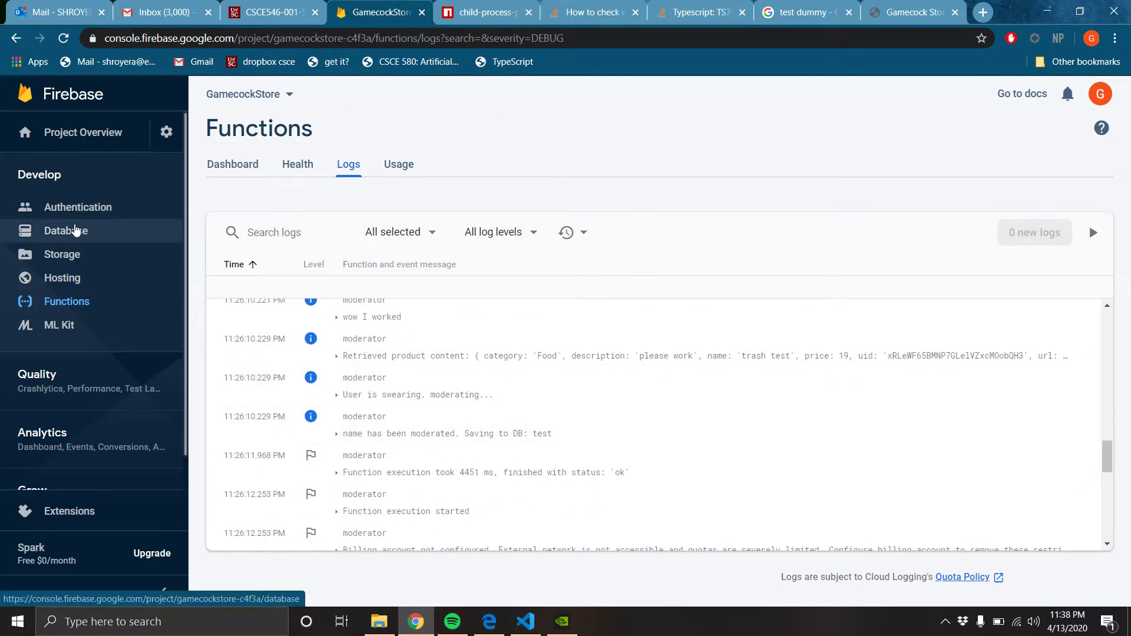
Open Firestore's security rules and load the 7:41 PM version, comparing it with the current 10:11 PM rules
click(81, 233)
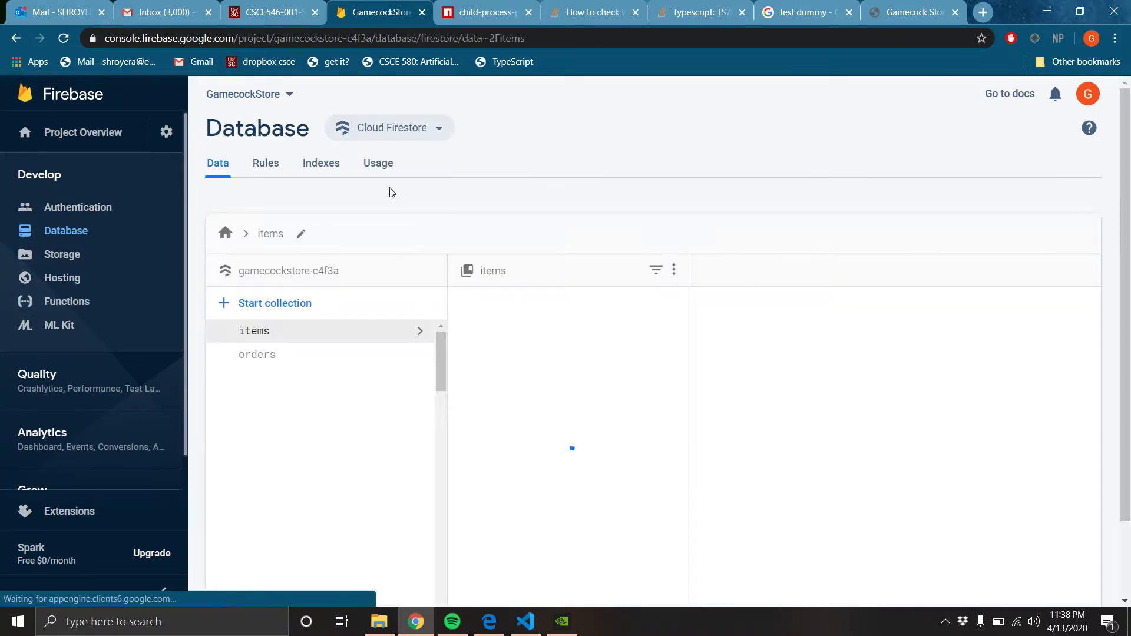
click(264, 168)
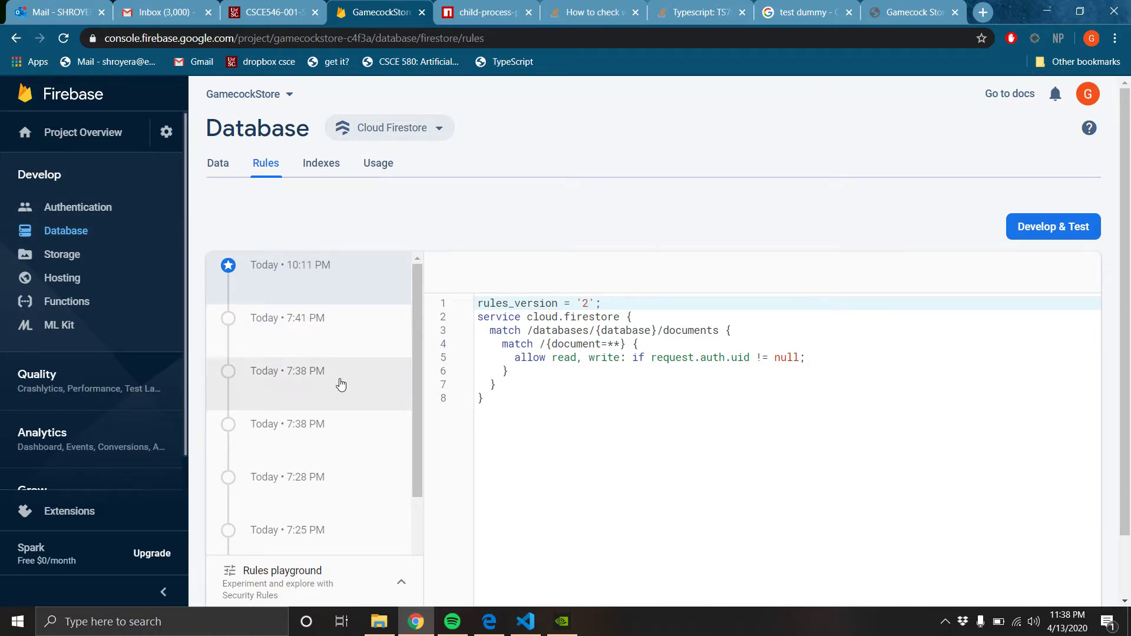
scroll(310, 320, down, 1)
scroll(309, 319, up, 1)
click(321, 330)
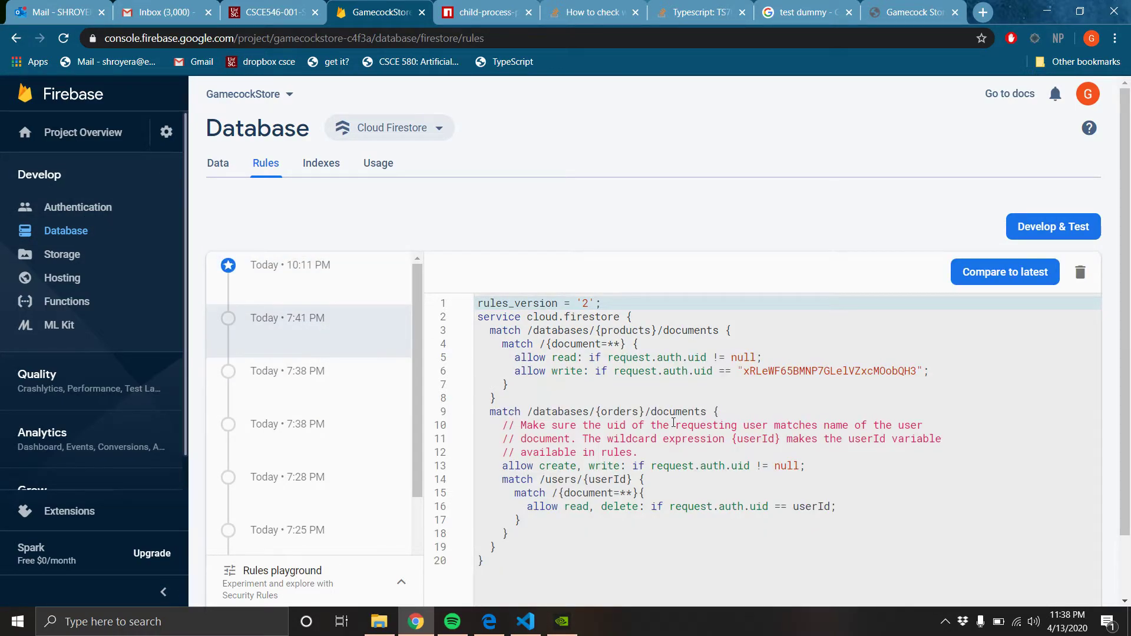
scroll(674, 423, down, 1)
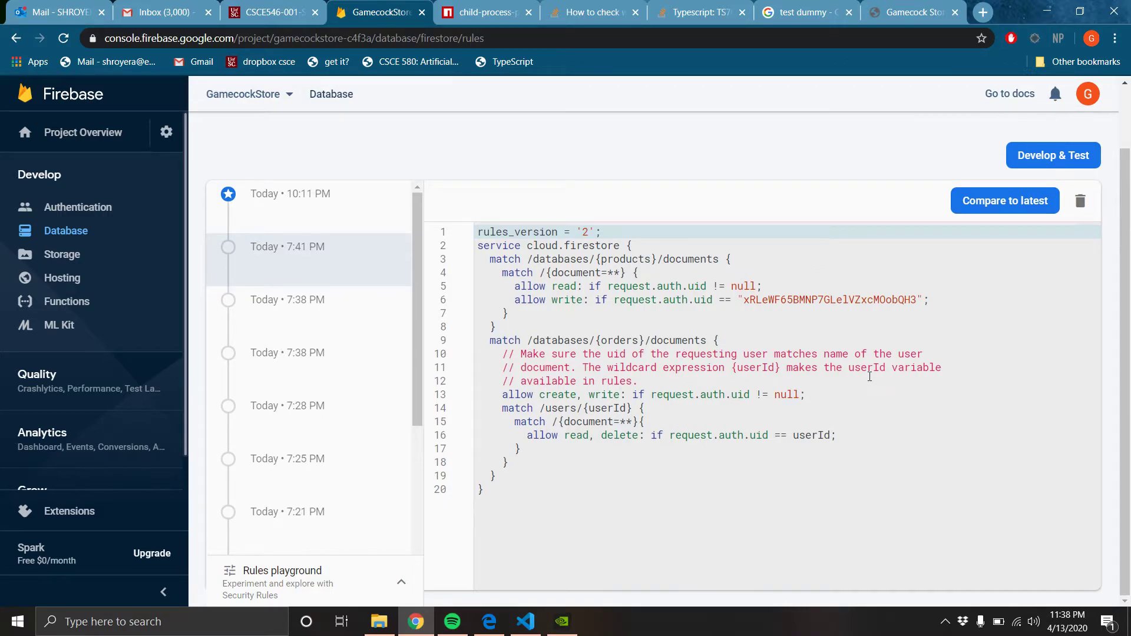
click(266, 222)
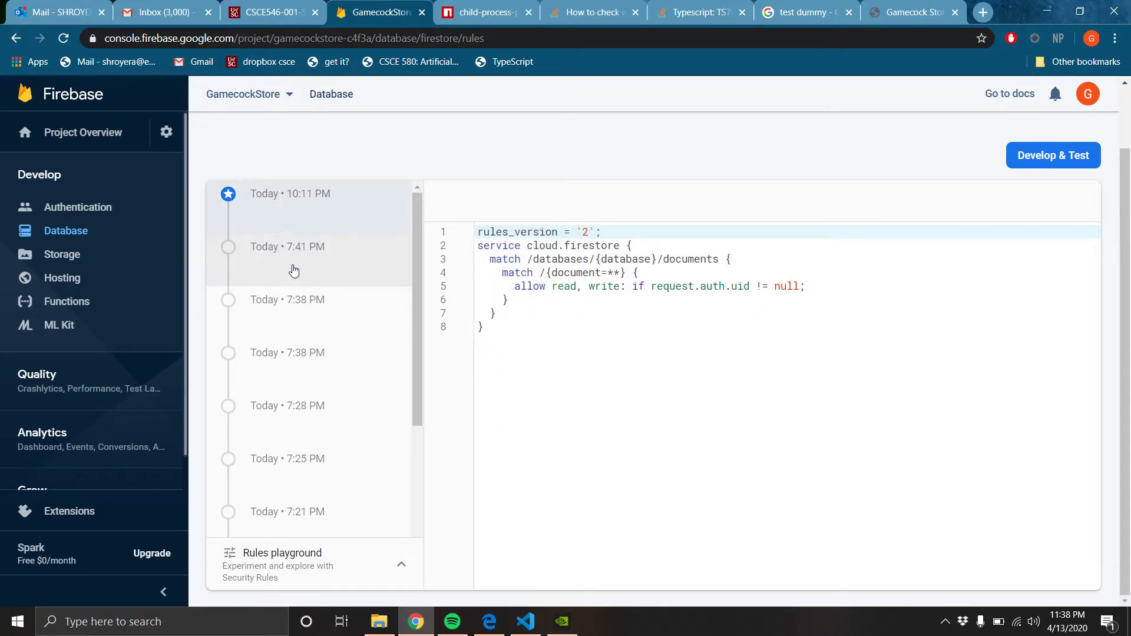
click(341, 268)
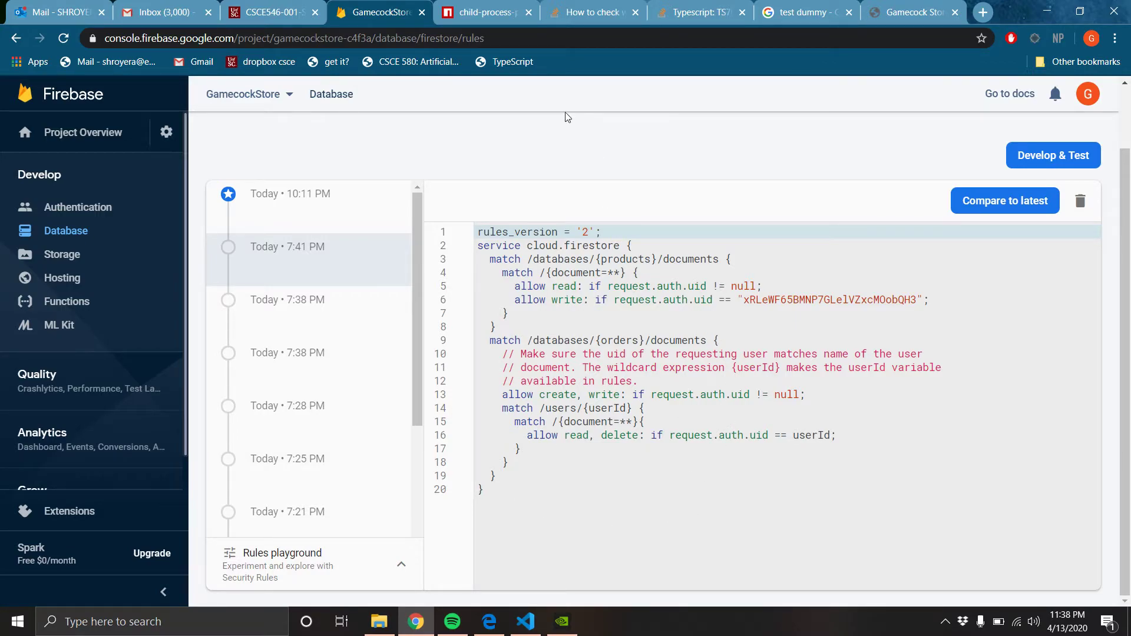
Raise the crash product's quantity with the slider, add it to the cart, and reload the Shopping Cart
click(904, 18)
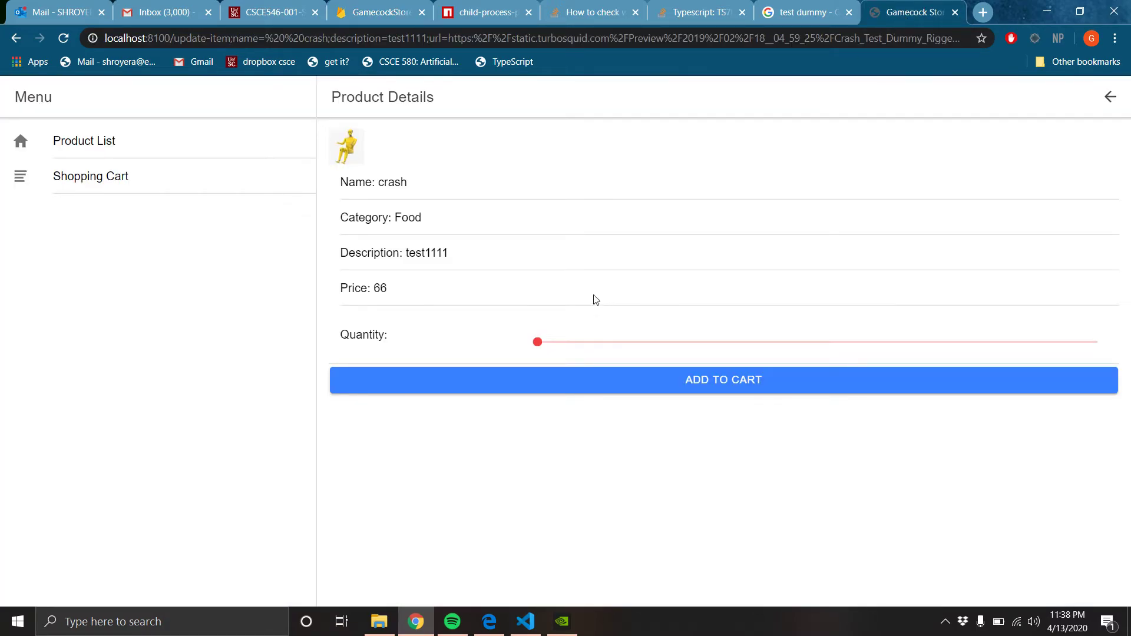
drag(539, 342, 620, 342)
click(752, 381)
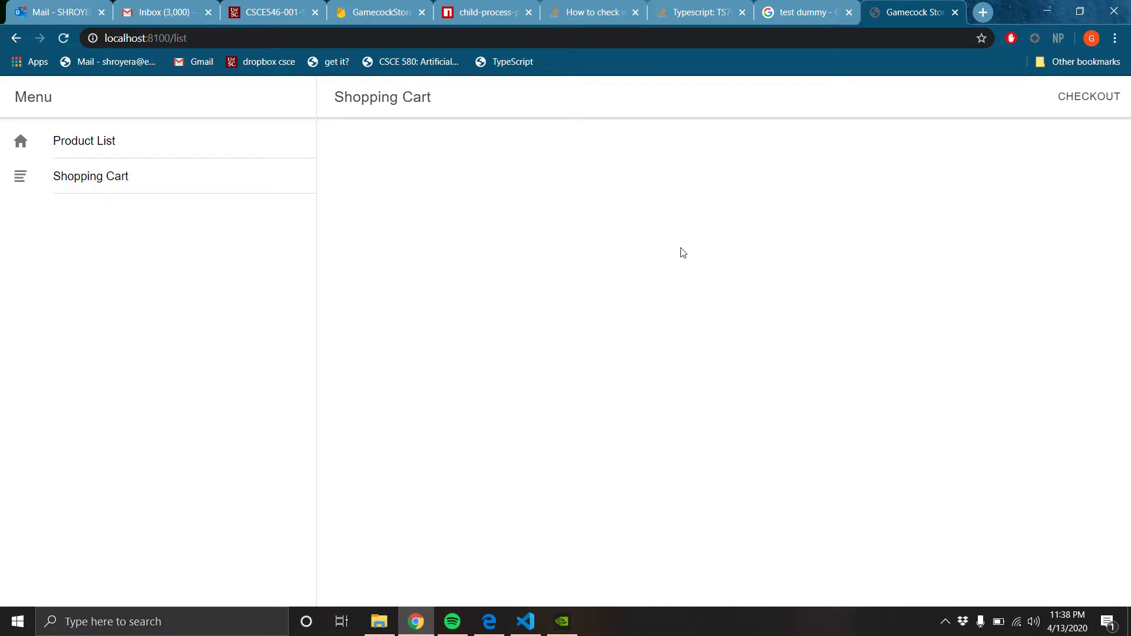
click(65, 40)
Bring the Homework 4 PDF to the front, showing part 2's database security requirements
click(524, 622)
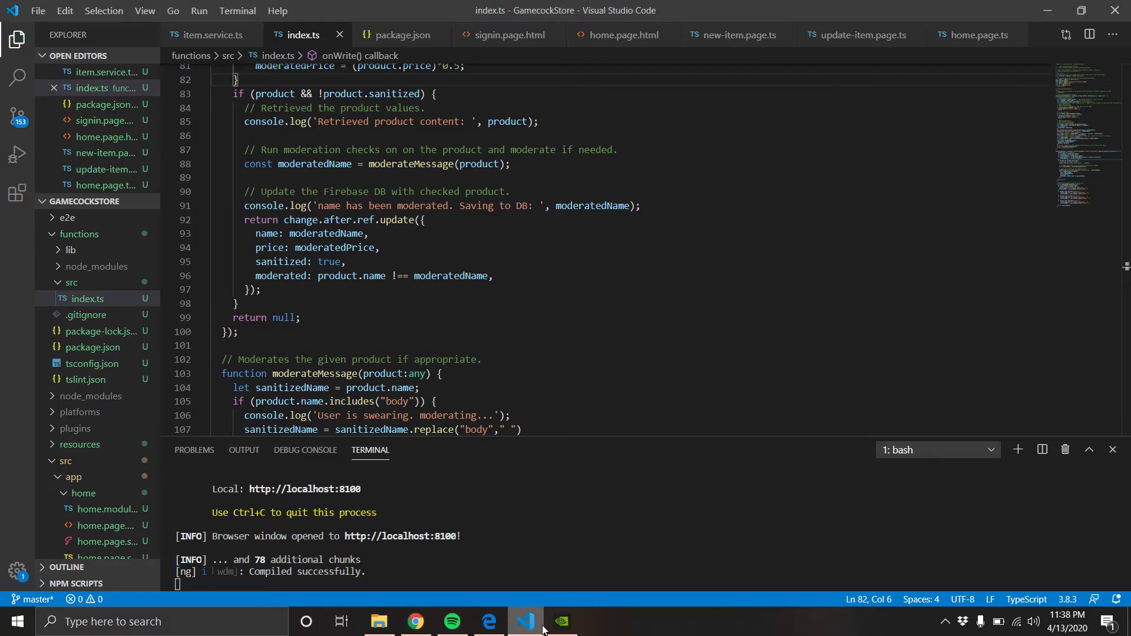
click(526, 629)
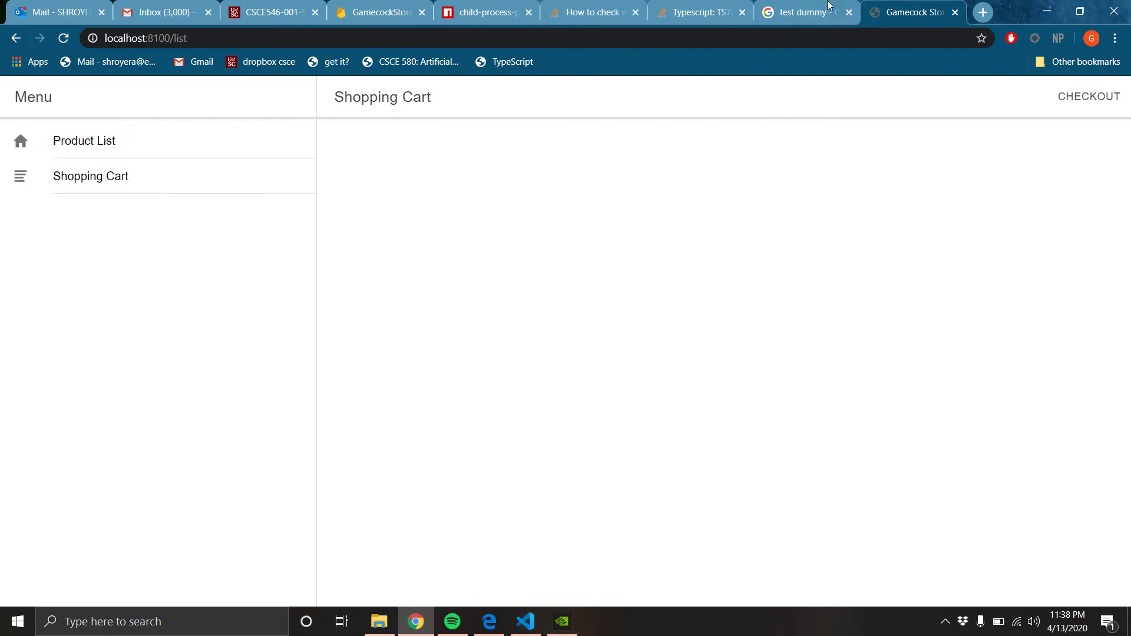
click(489, 621)
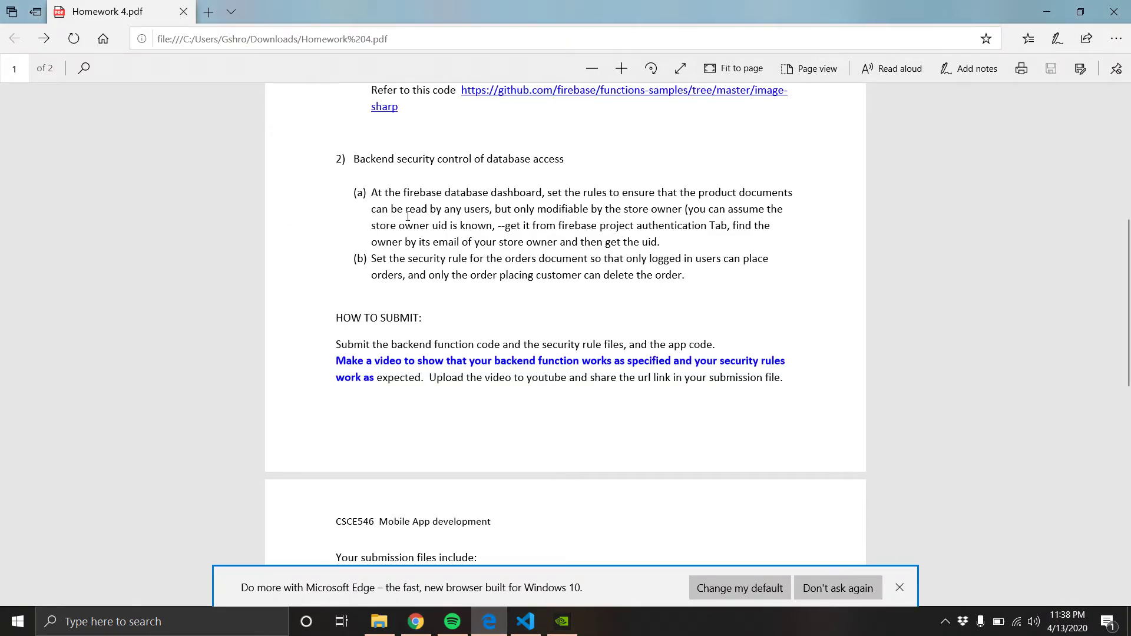
Show the Firebase project's Authentication Users list of 8 registered accounts with their user UIDs
click(416, 624)
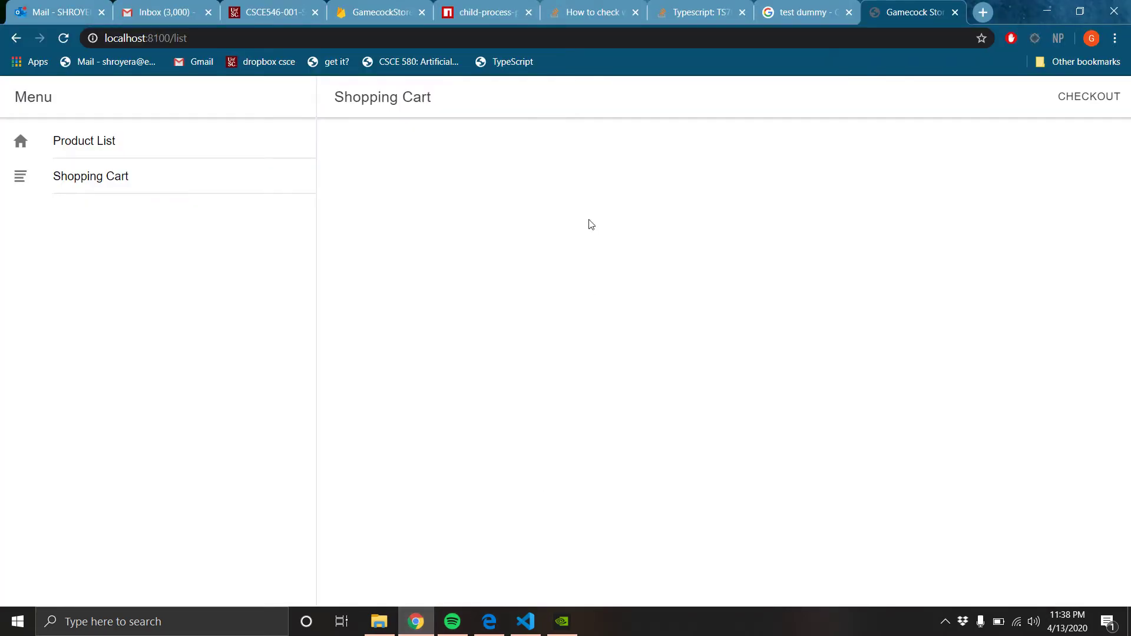
click(377, 12)
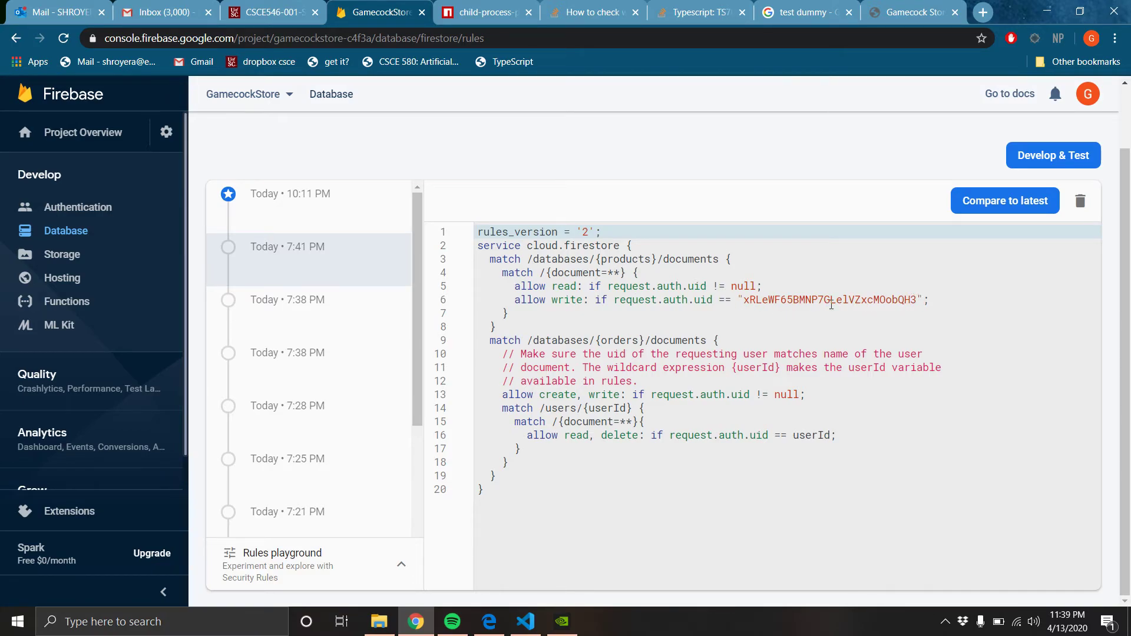
click(90, 218)
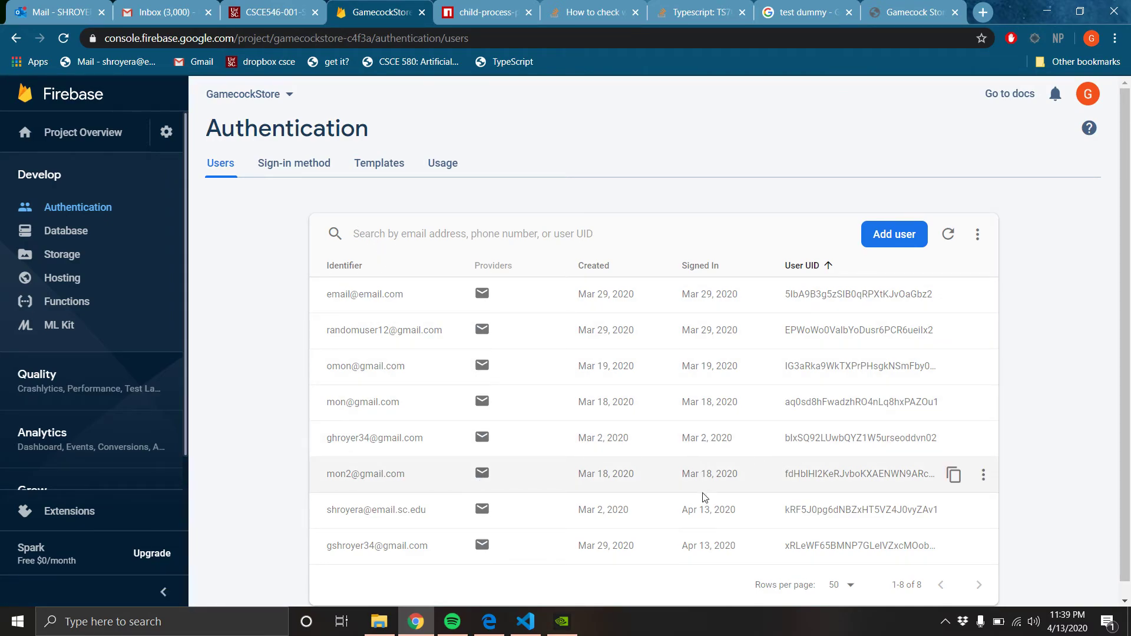
Scroll through the Database Rules tab's 7:41 PM products and orders rules, then bring up GeForce Experience's General settings
scroll(790, 500, down, 1)
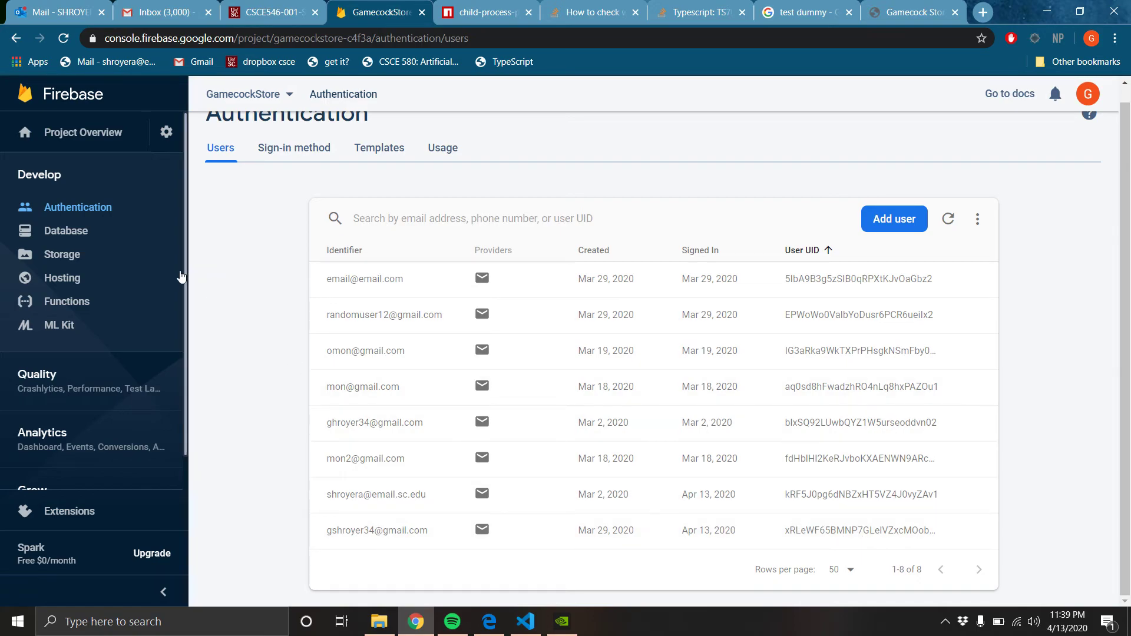
click(87, 234)
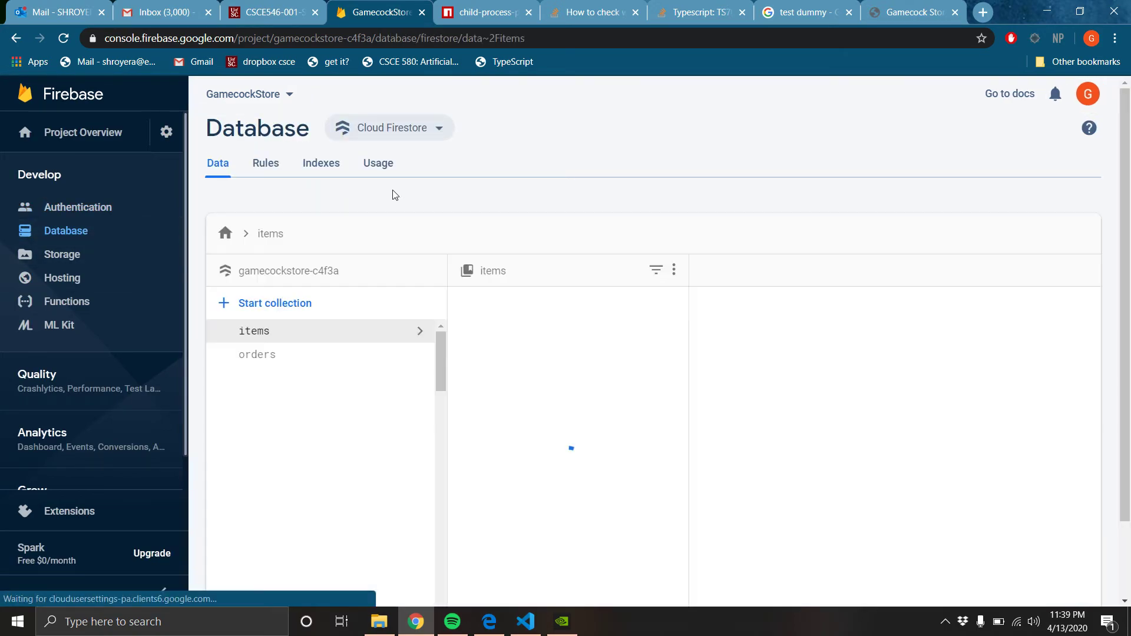
click(277, 170)
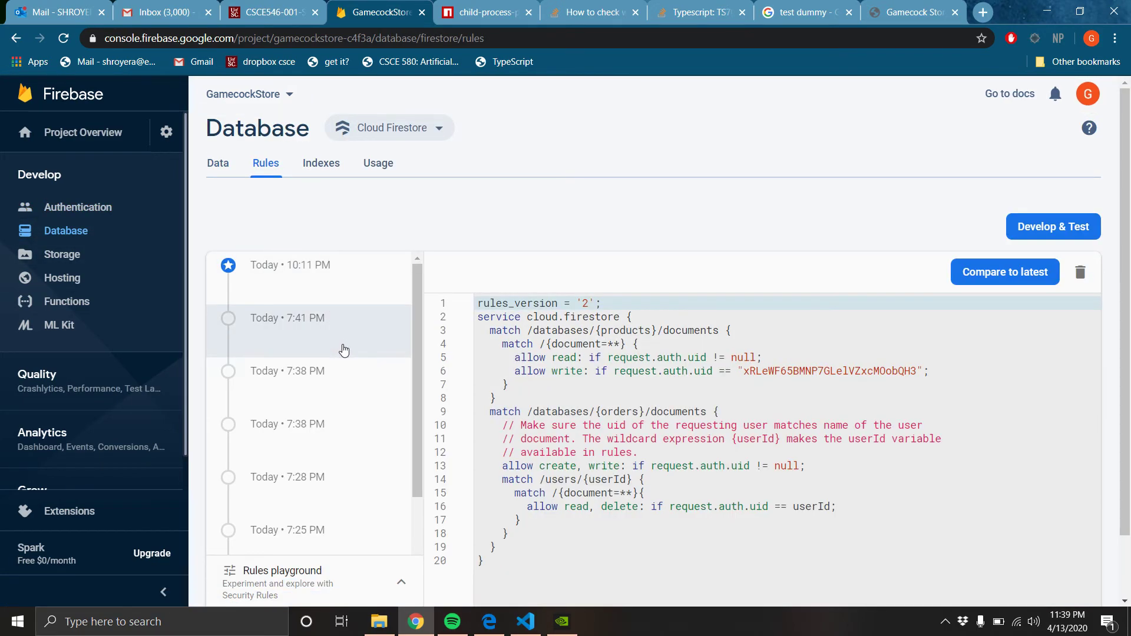
scroll(668, 425, down, 2)
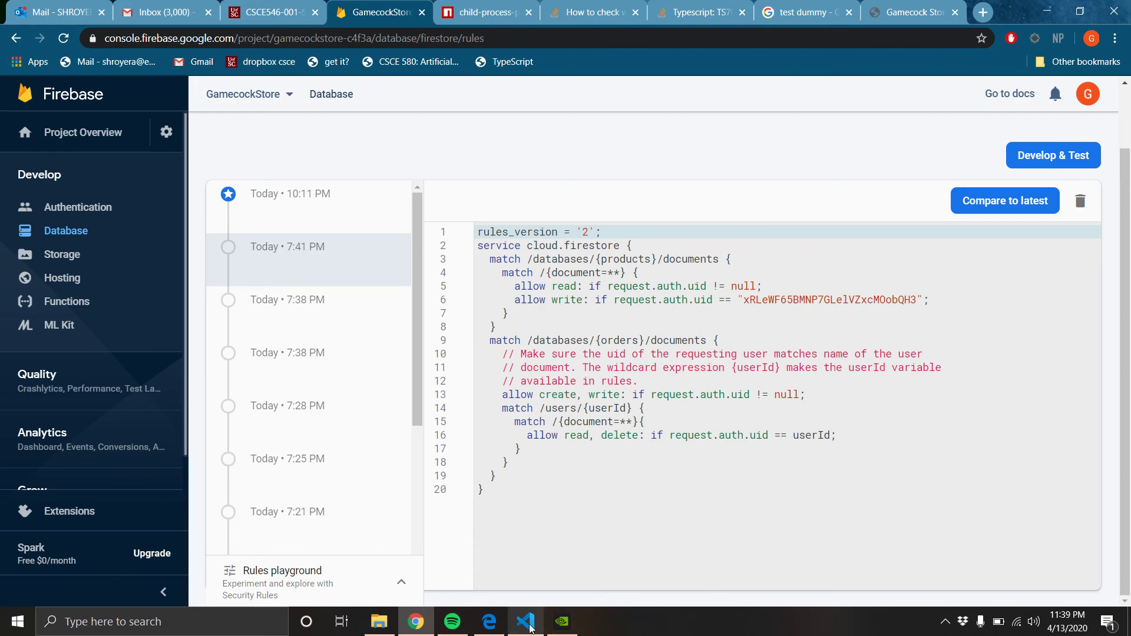
click(562, 621)
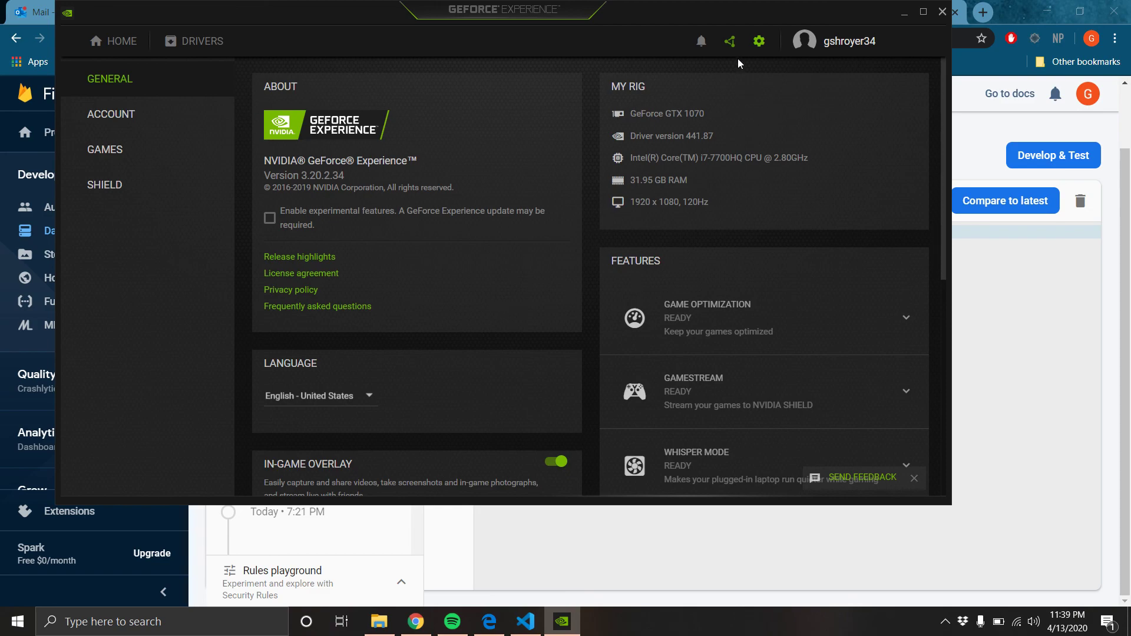